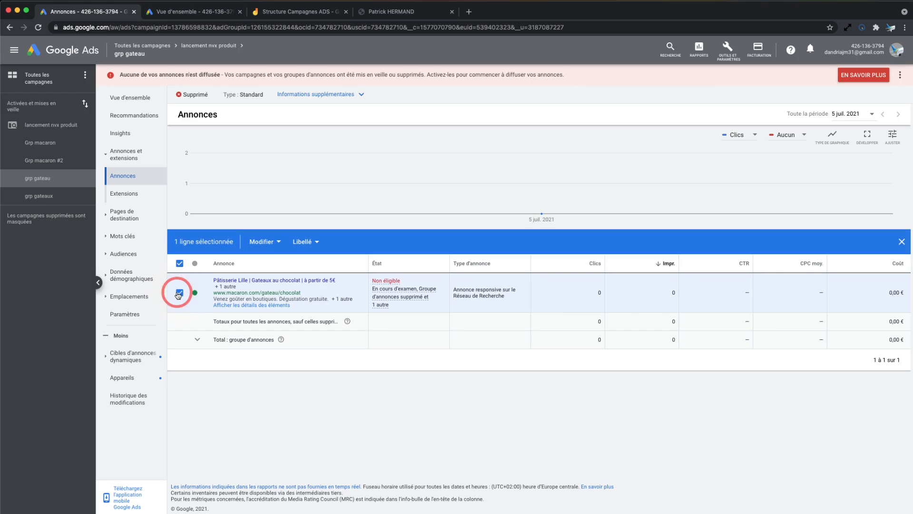
Copy the selected Pâtisserie Lille ad and start pasting it with grp gateau as the destination ad group.
left_click(263, 242)
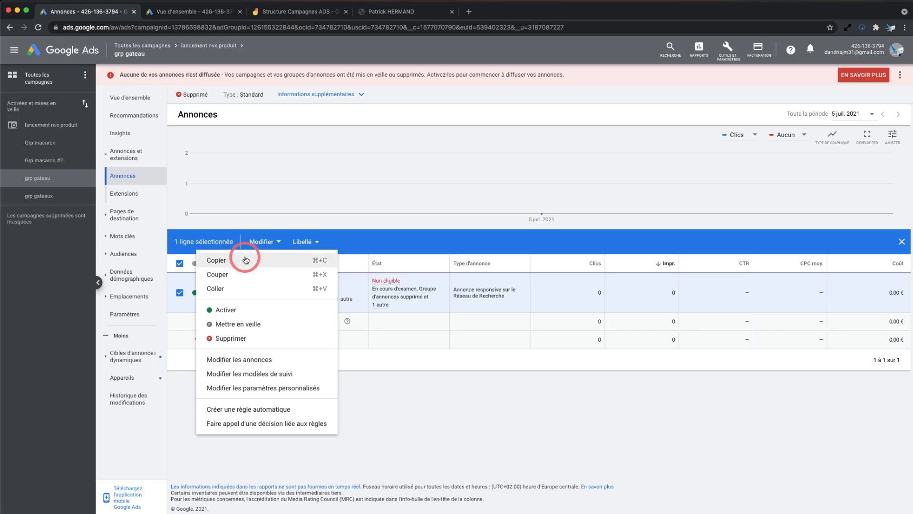
left_click(245, 261)
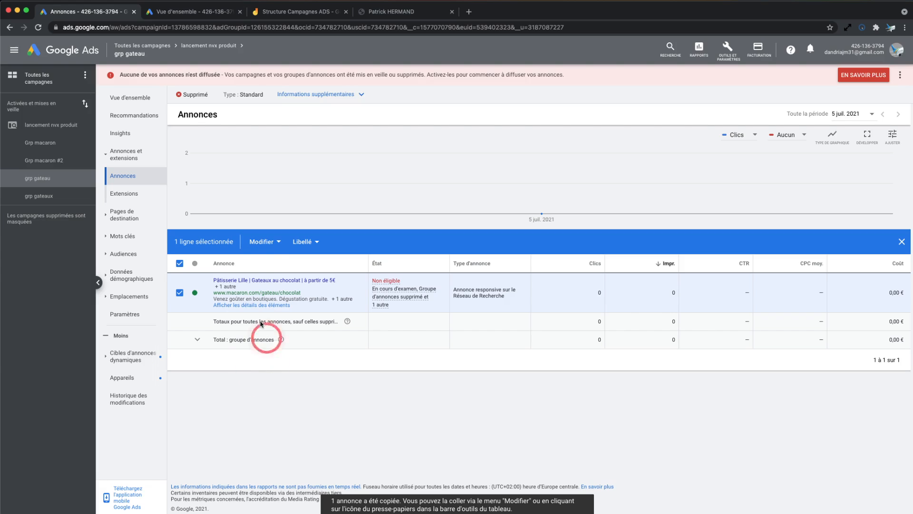
left_click(273, 243)
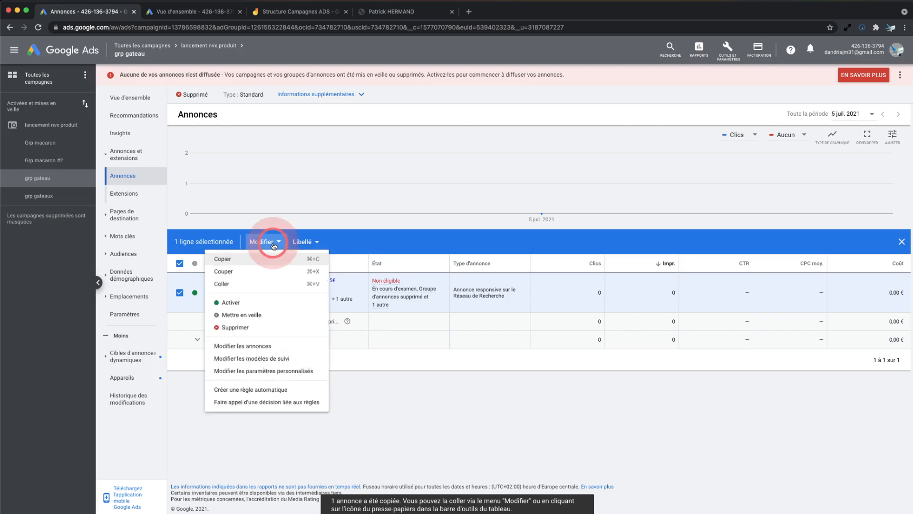
left_click(257, 289)
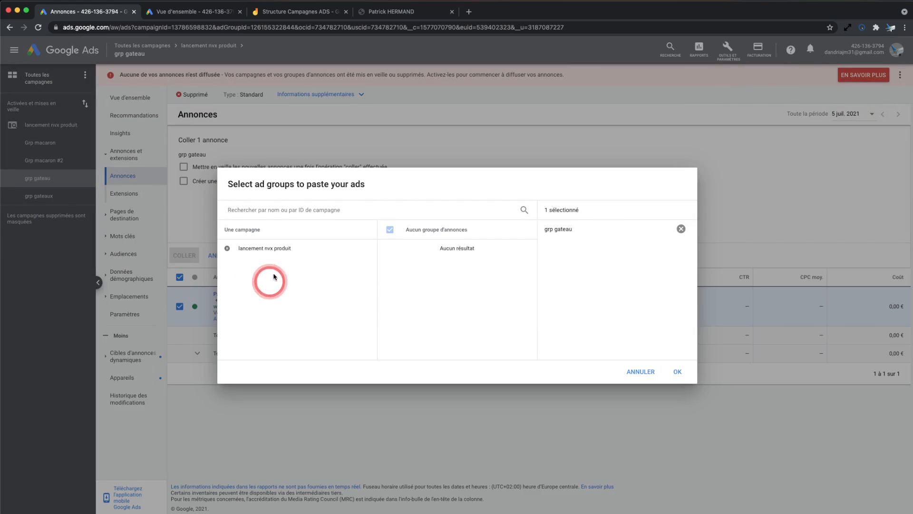
left_click(275, 254)
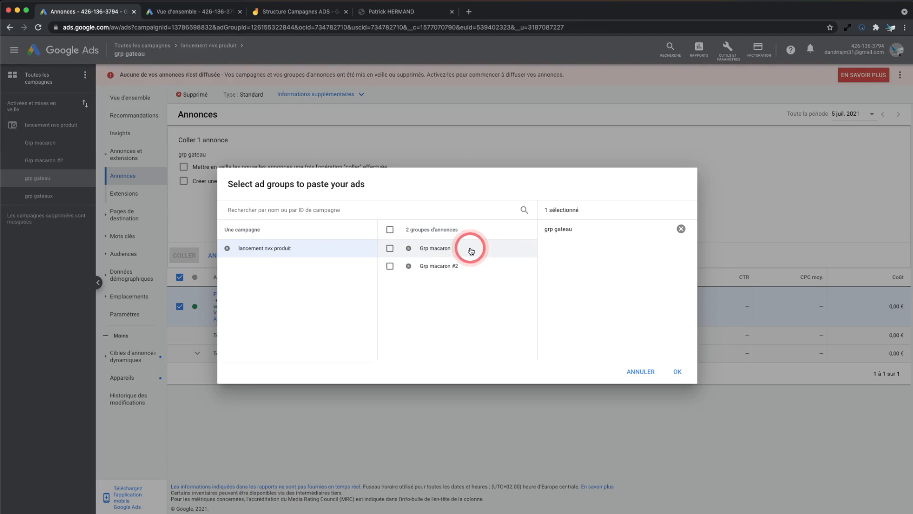
left_click(473, 271)
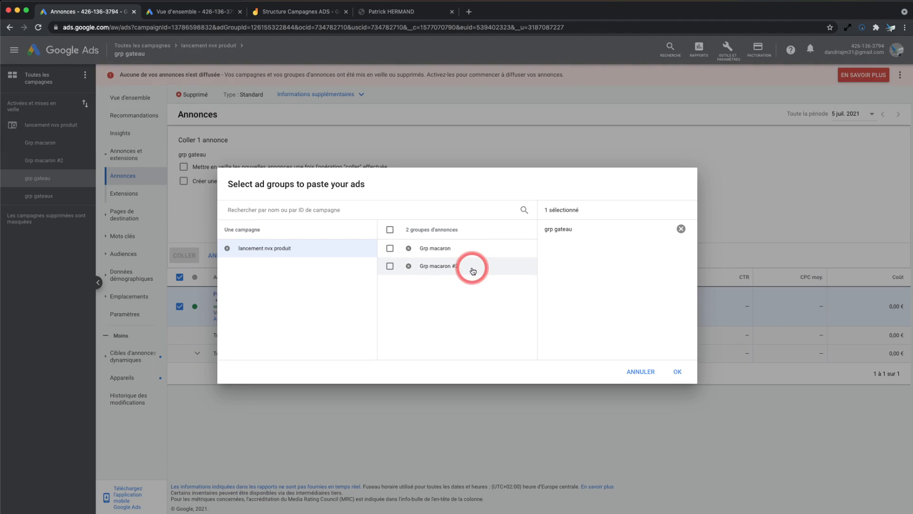
left_click(676, 372)
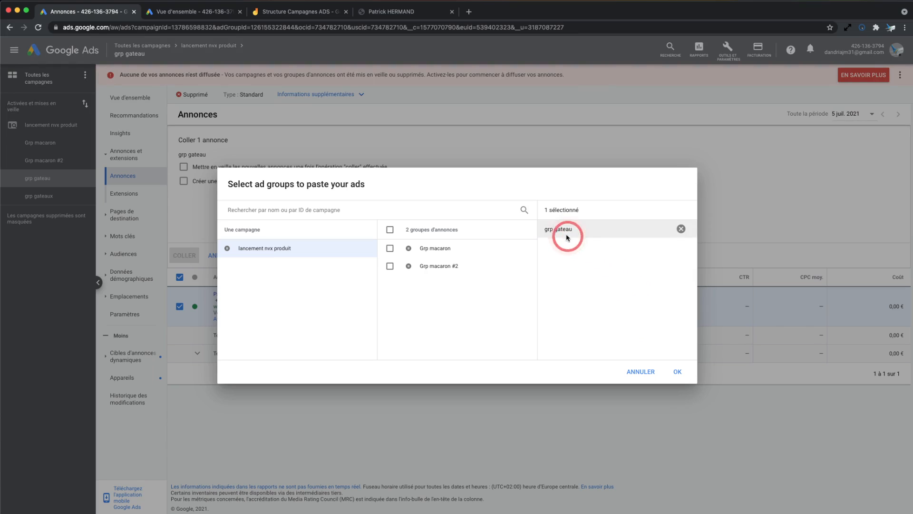
left_click(688, 375)
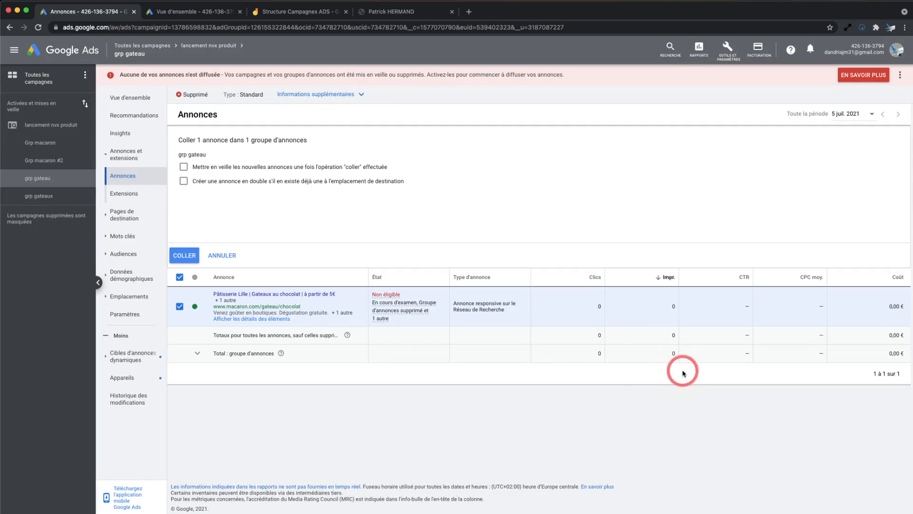
left_click(568, 363)
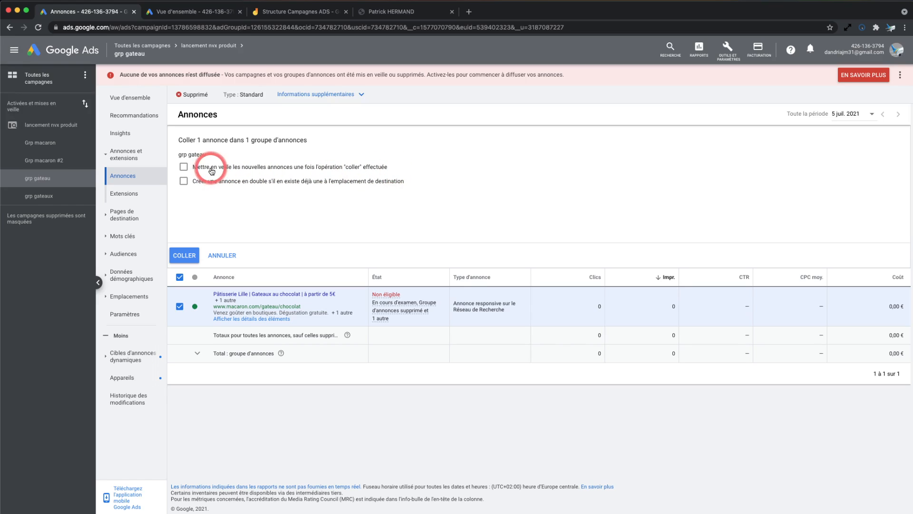
Paste the ad without pausing it, allowing a duplicate if one already exists at the destination.
left_click(183, 167)
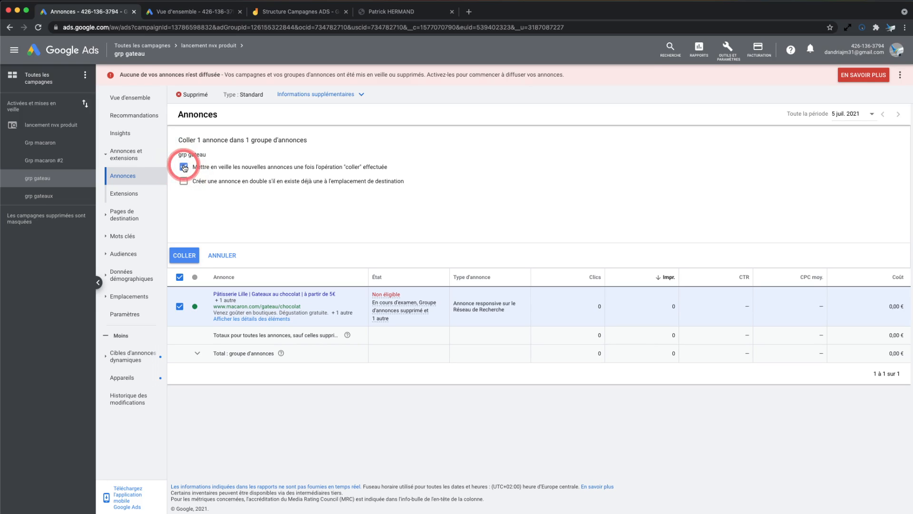
left_click(185, 167)
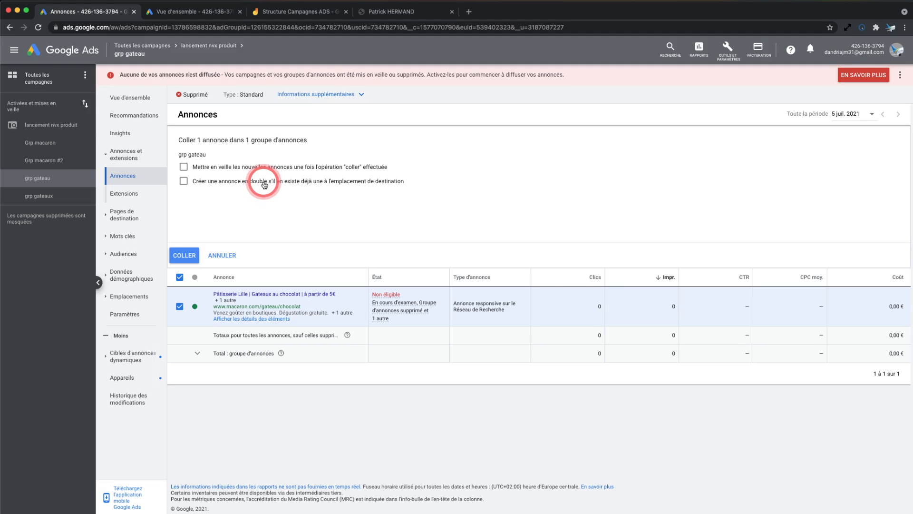
left_click(185, 181)
left_click(189, 255)
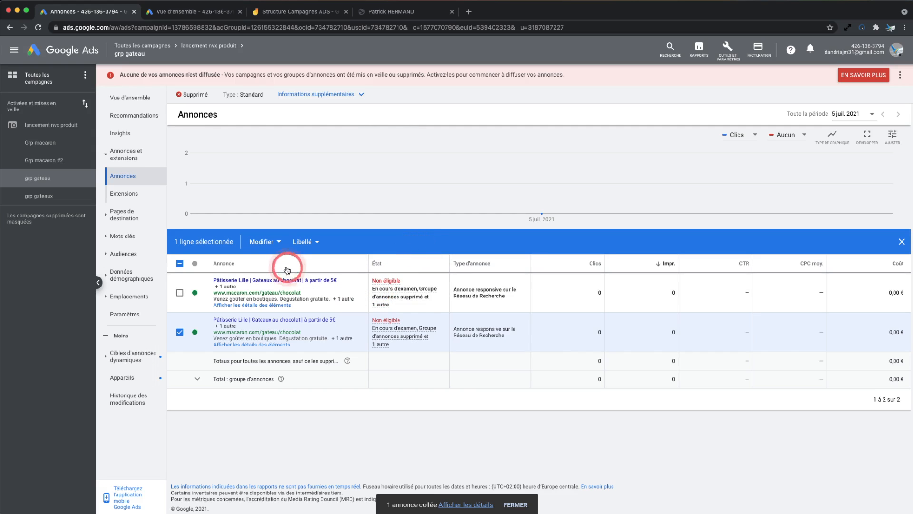
Paste the copied ad a second time into grp gateau with duplicates allowed, and clear the row selection.
left_click(273, 242)
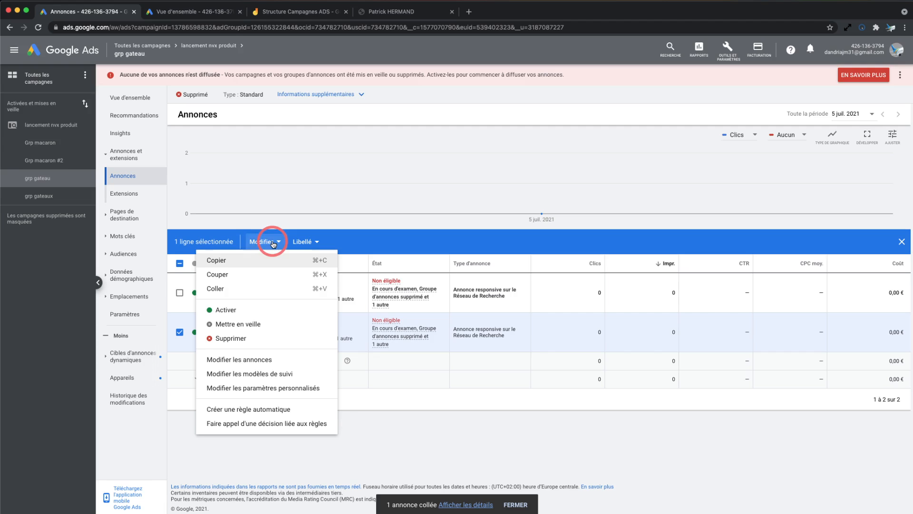
left_click(261, 288)
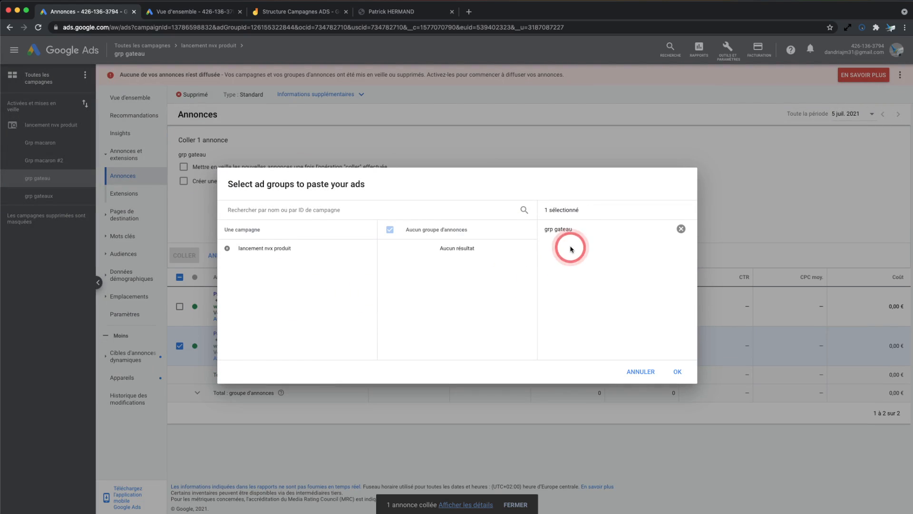
left_click(676, 371)
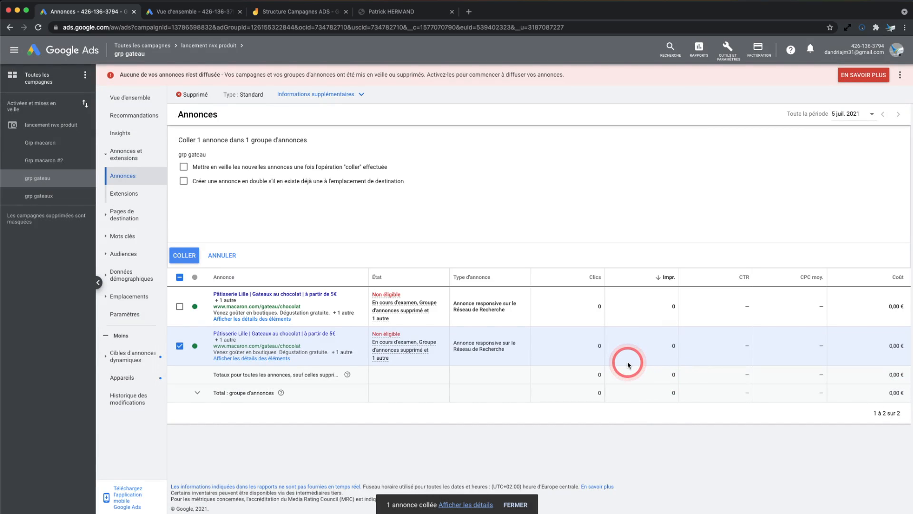
left_click(189, 181)
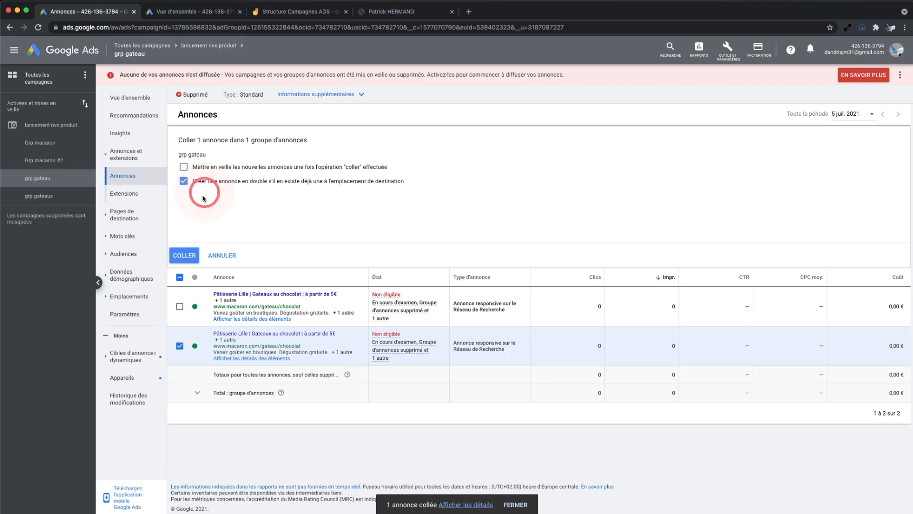
left_click(189, 252)
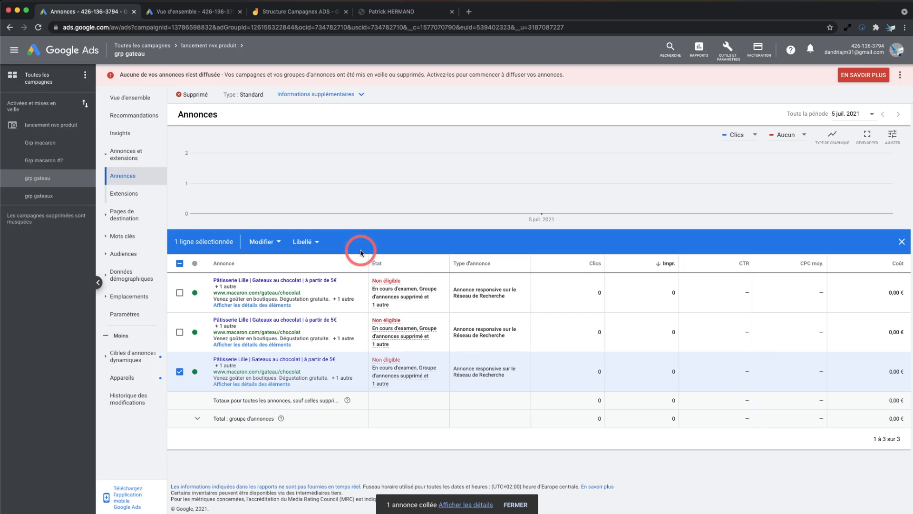
left_click(902, 241)
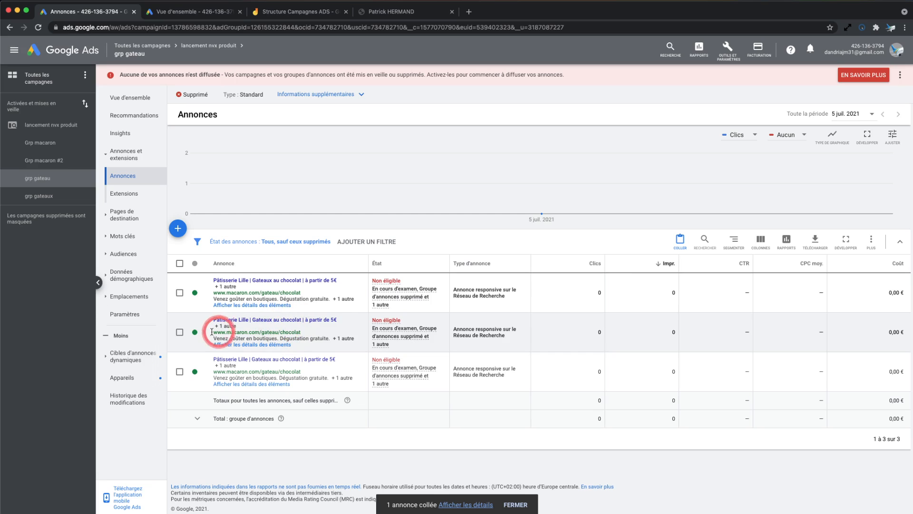
left_click(242, 345)
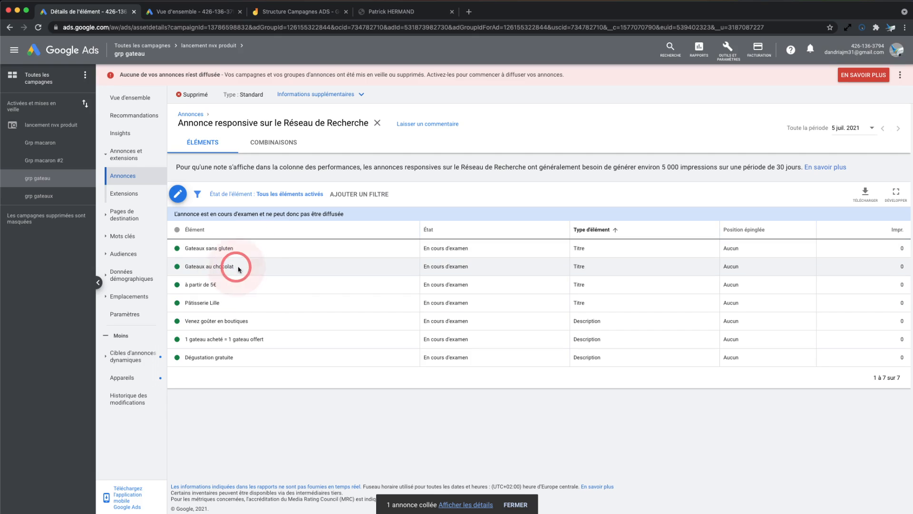
left_click(173, 188)
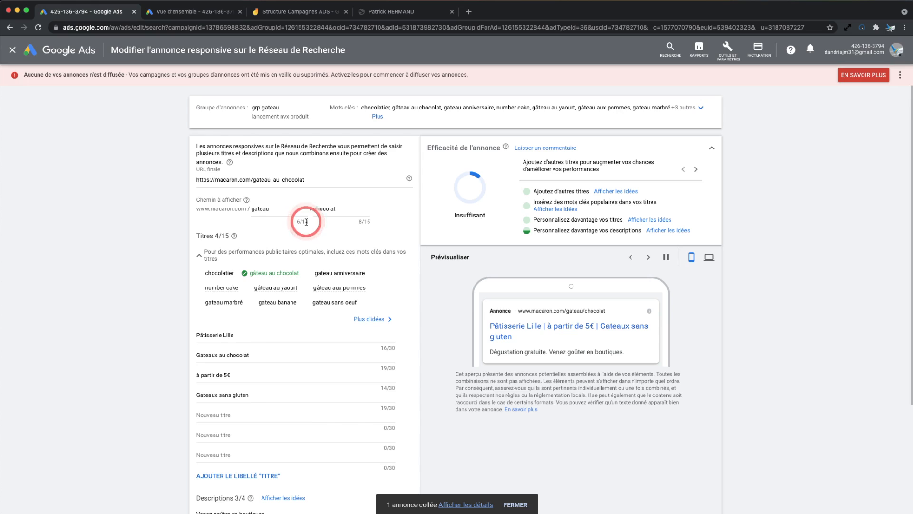
left_click(314, 180)
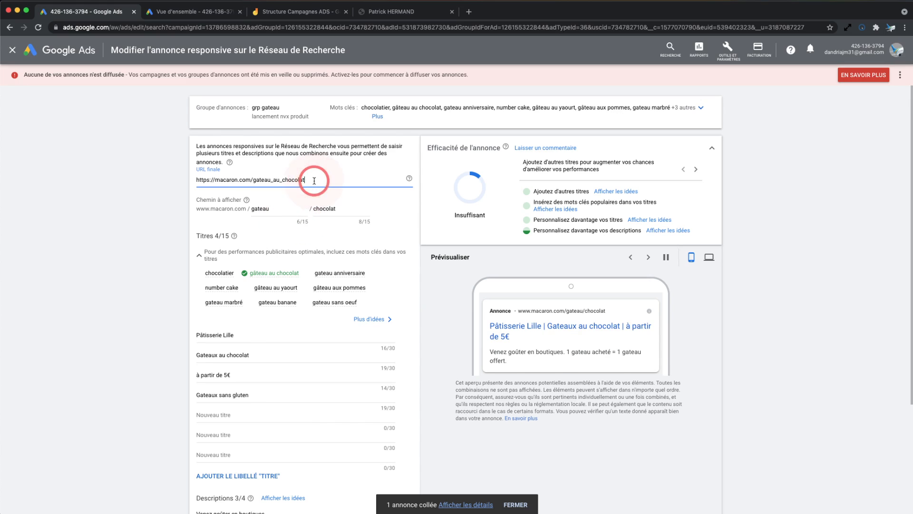
left_click_drag(314, 180, 253, 180)
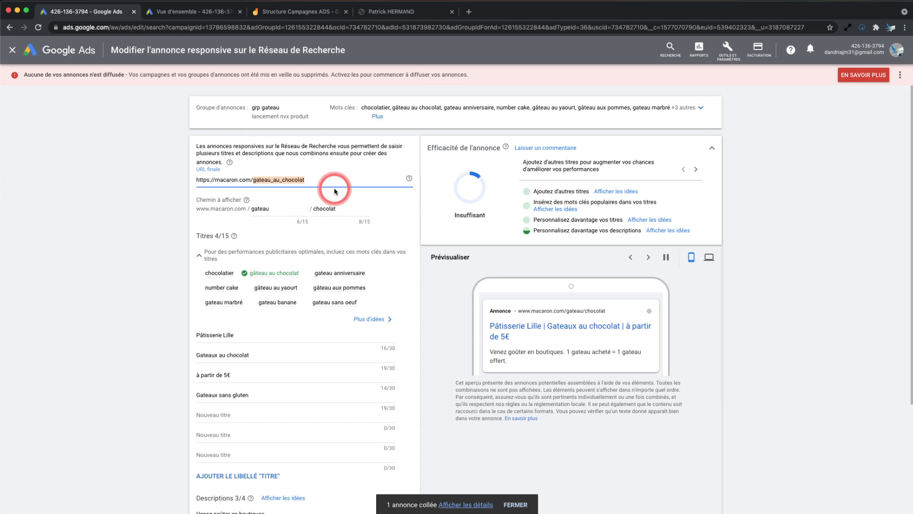
type("gat")
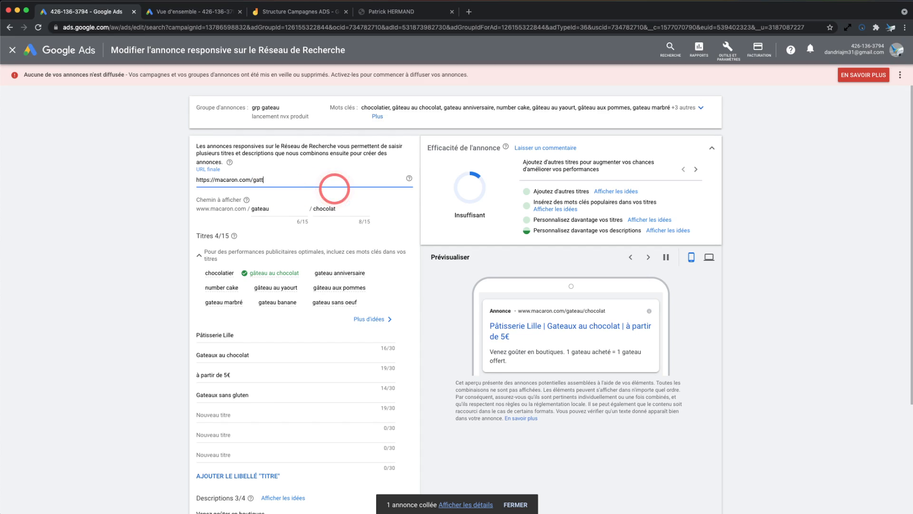
type("t")
key("BackSpace")
type("eau_sans_")
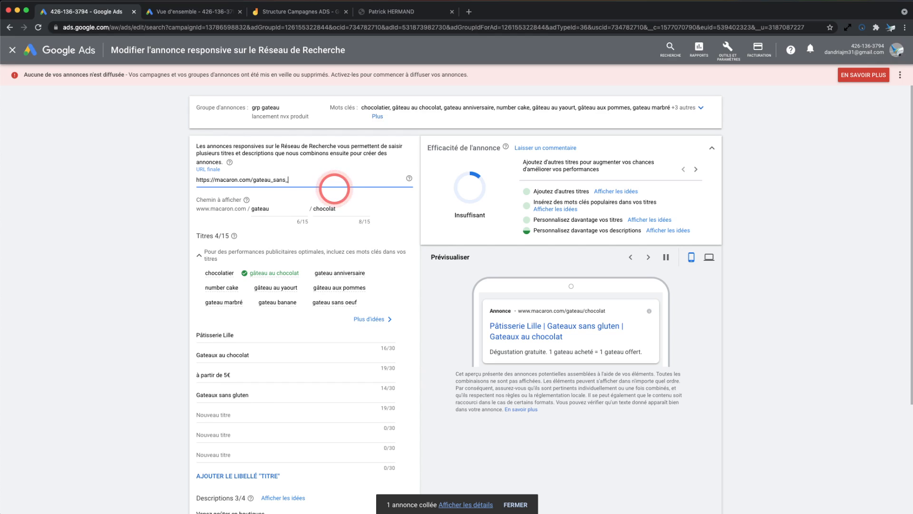
type("gk")
key("BackSpace")
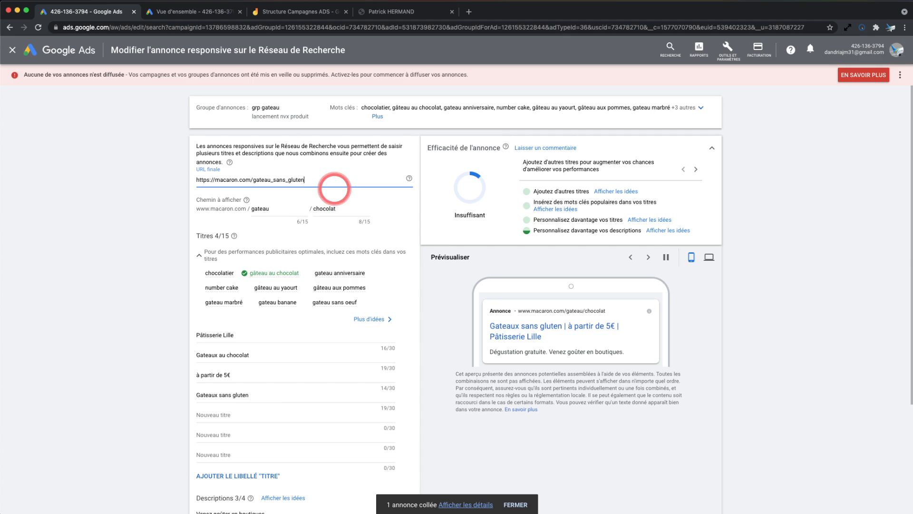
Change the second part of the ad's display path to sans-gluten.
left_click_drag(335, 209, 312, 208)
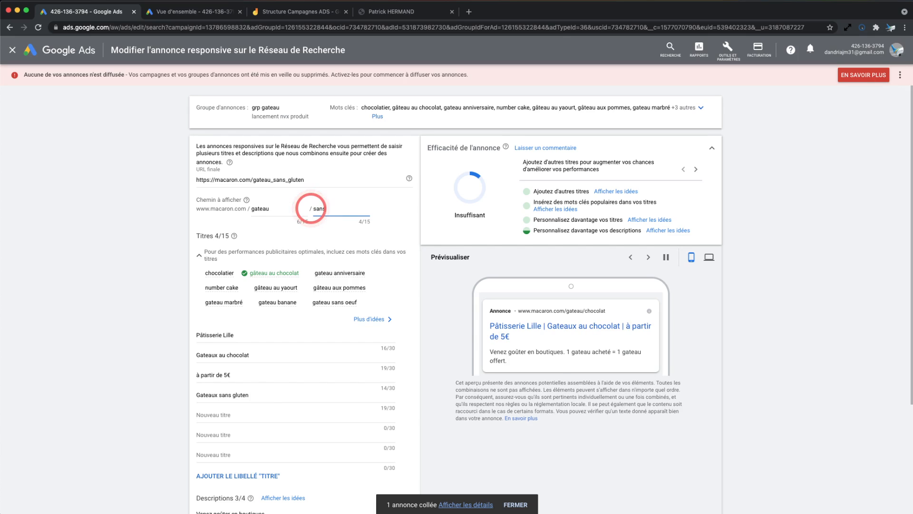
type("sans-gluten")
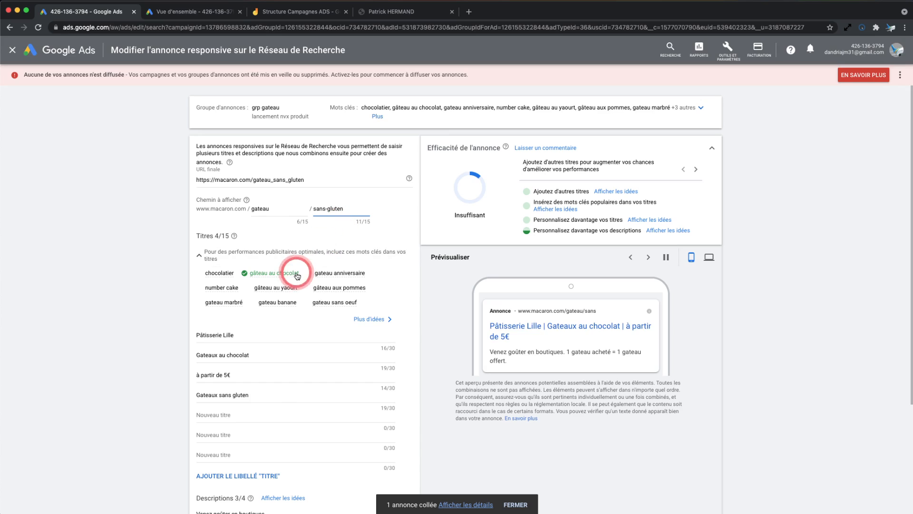
left_click(389, 275)
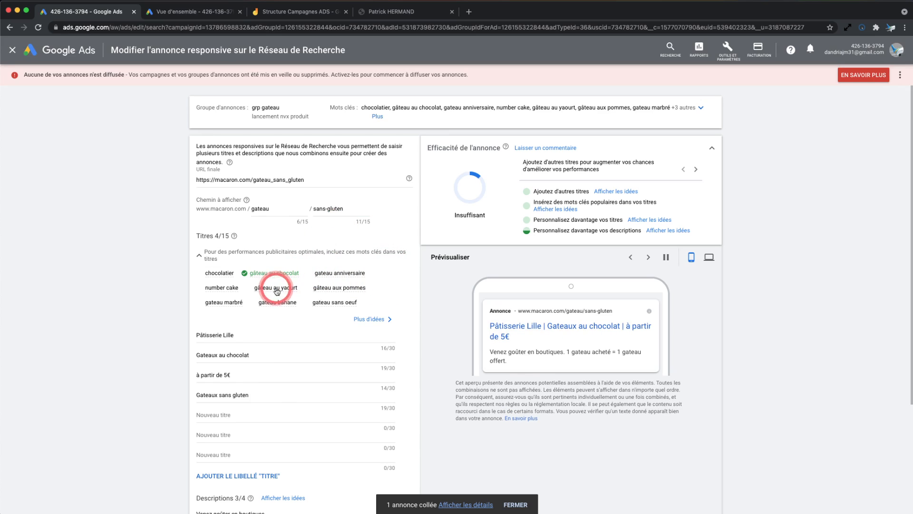
Show more keyword ideas for the titles and change the second title to "Gateaux sans gluten".
mouse_move(261, 293)
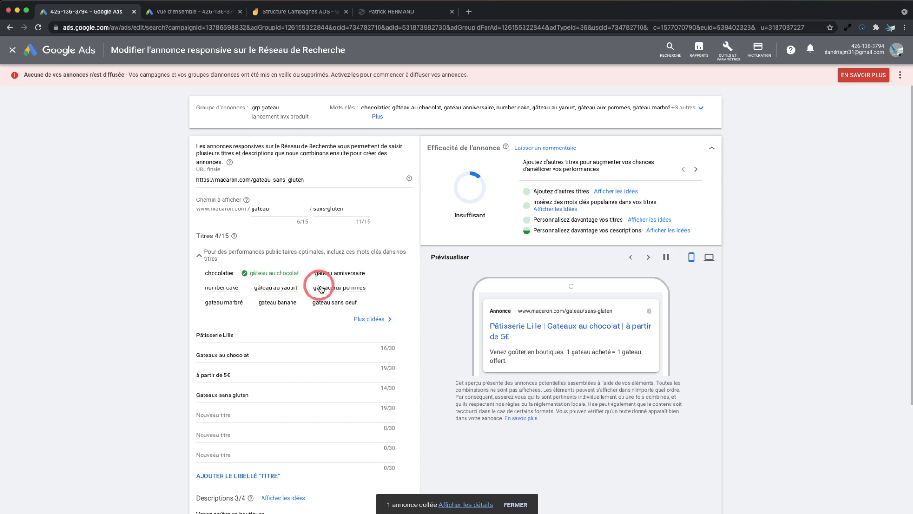
left_click(365, 319)
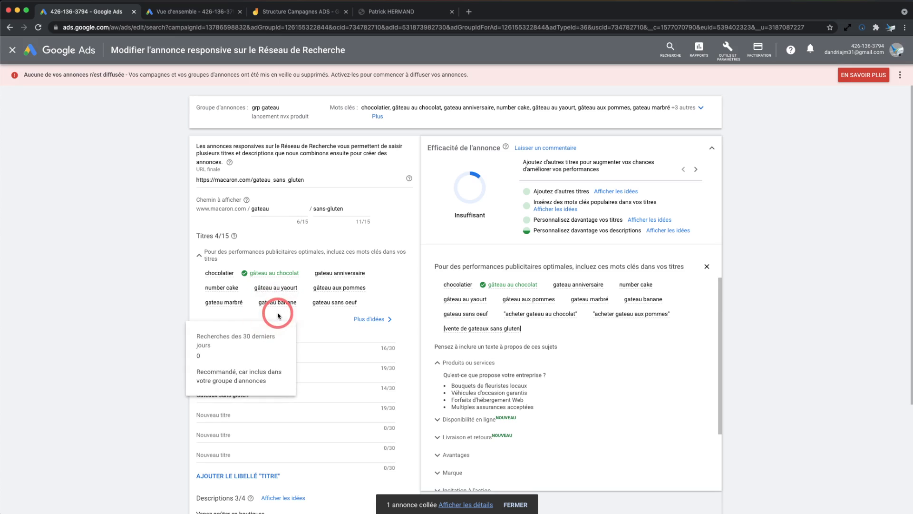
scroll(285, 309, "down", 1)
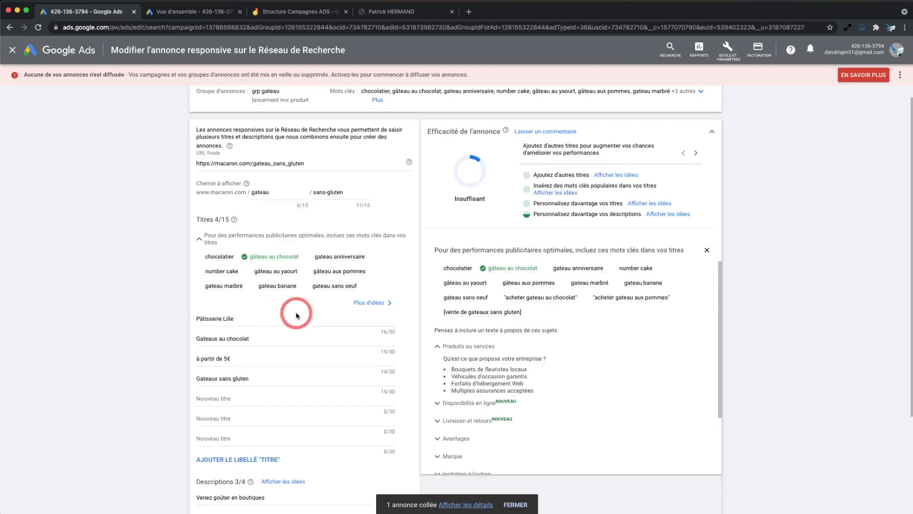
left_click(271, 336)
left_click_drag(266, 339, 260, 339)
left_click_drag(225, 340, 219, 339)
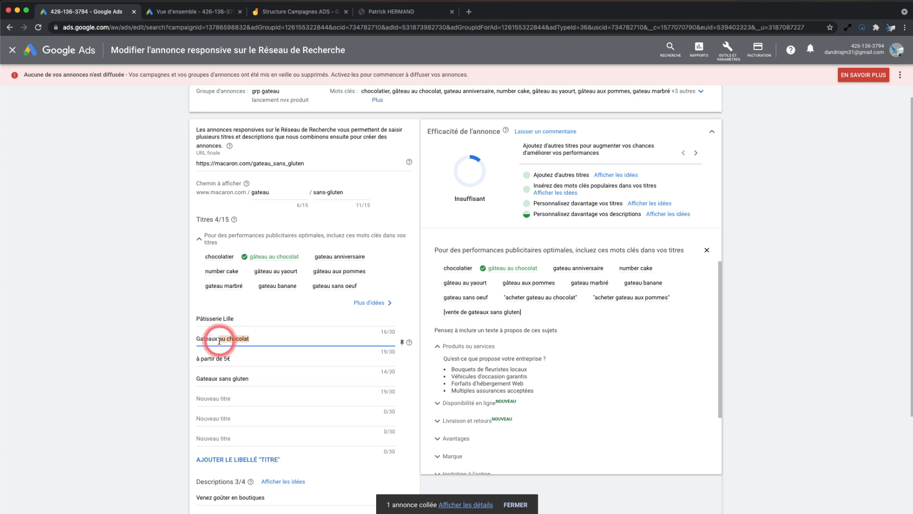
type("sans")
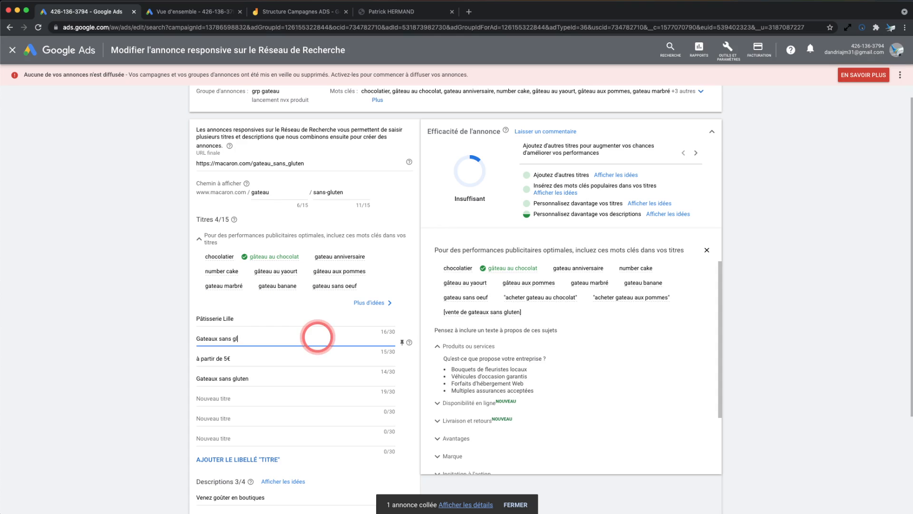
type(" gluten")
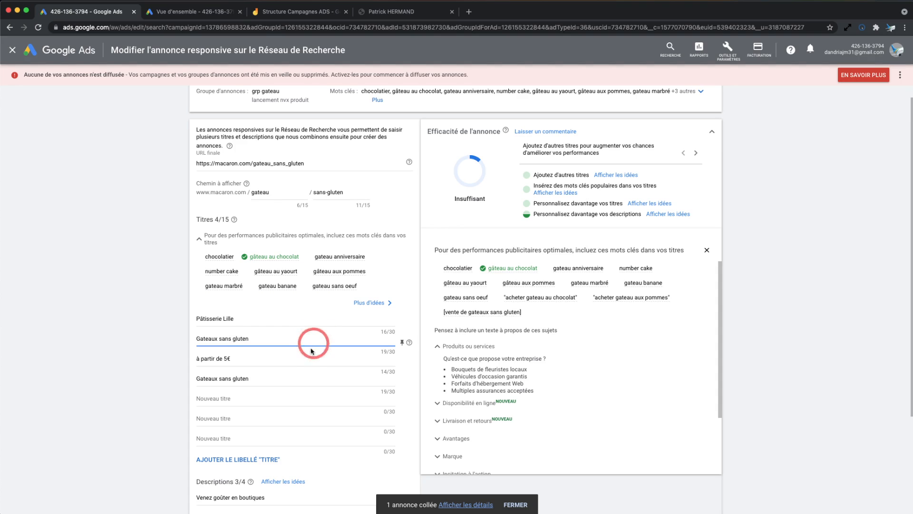
left_click(293, 361)
scroll(293, 361, "down", 2)
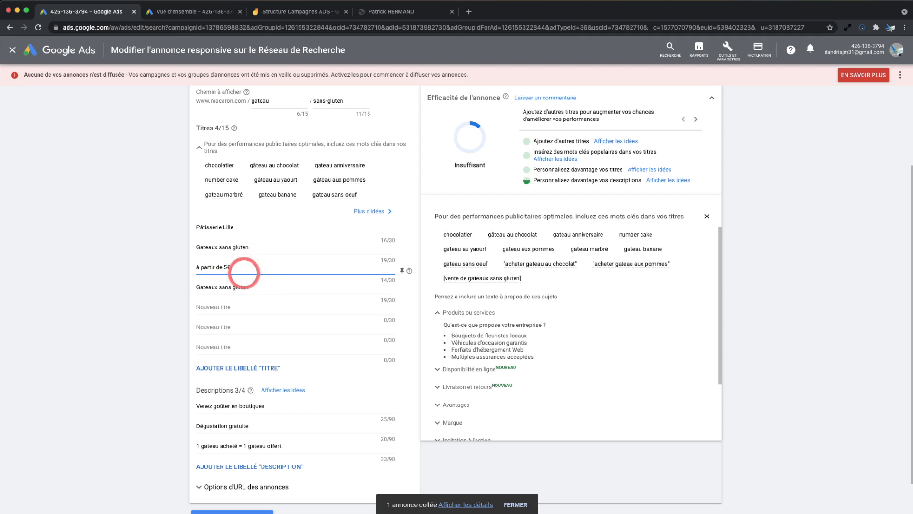
Change the third title to "à partir de 15€" and the first description to "Commander la veille pour le lendemain".
left_click(267, 293)
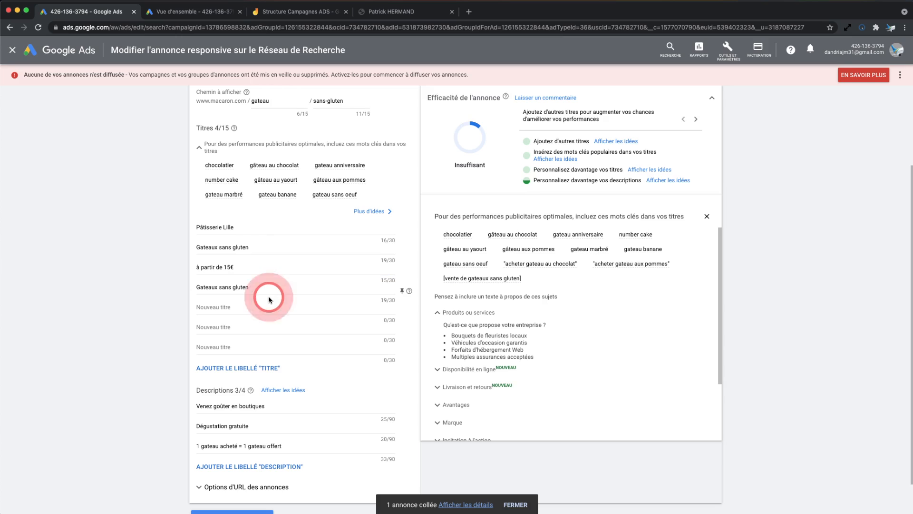
scroll(274, 317, "down", 1)
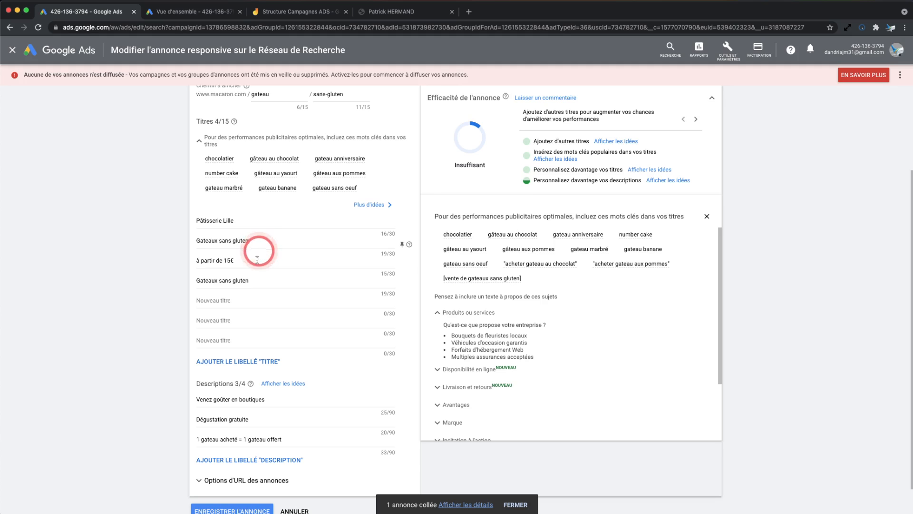
scroll(245, 295, "down", 3)
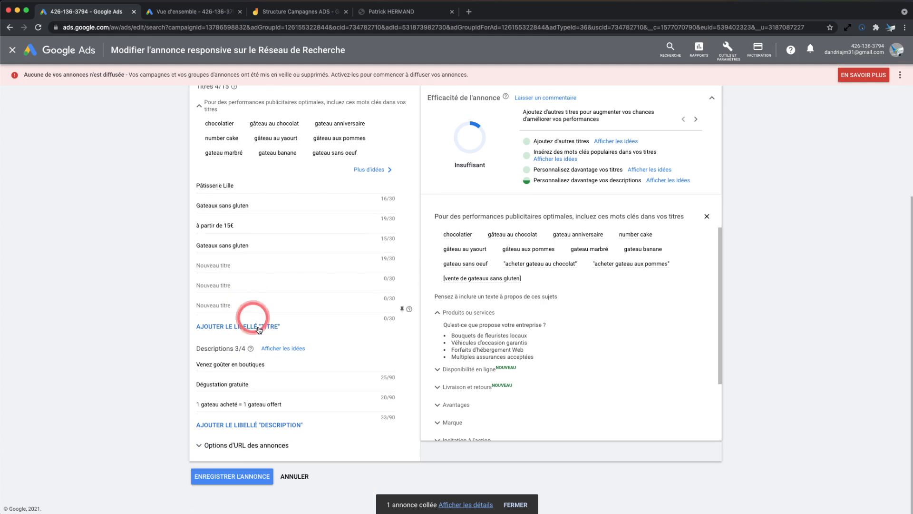
left_click(280, 362)
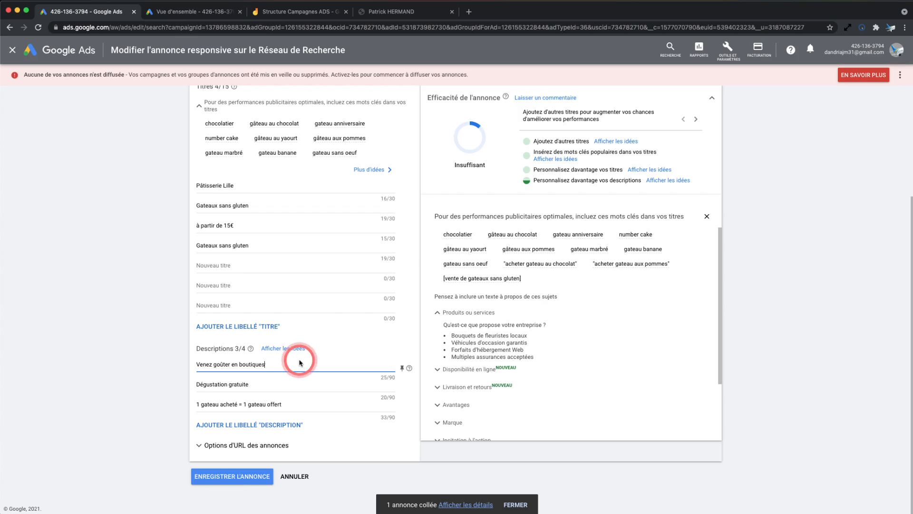
left_click_drag(290, 367, 193, 366)
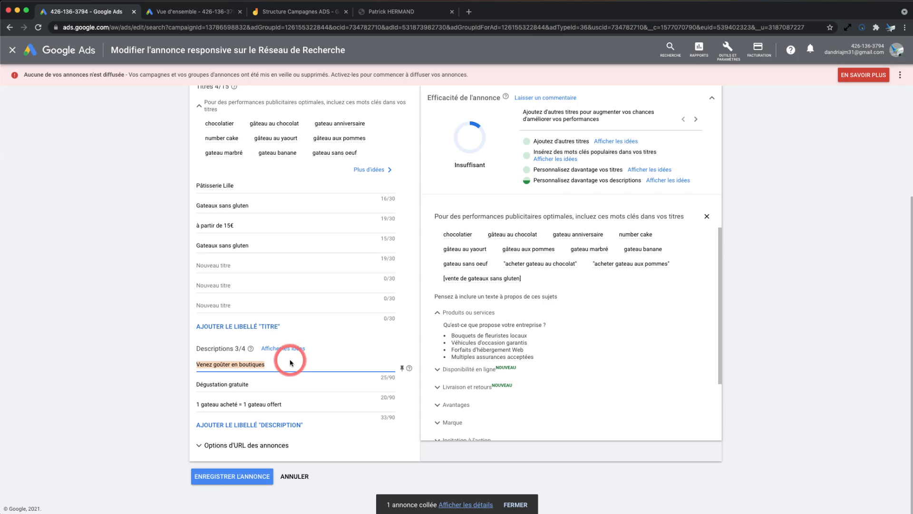
type("C")
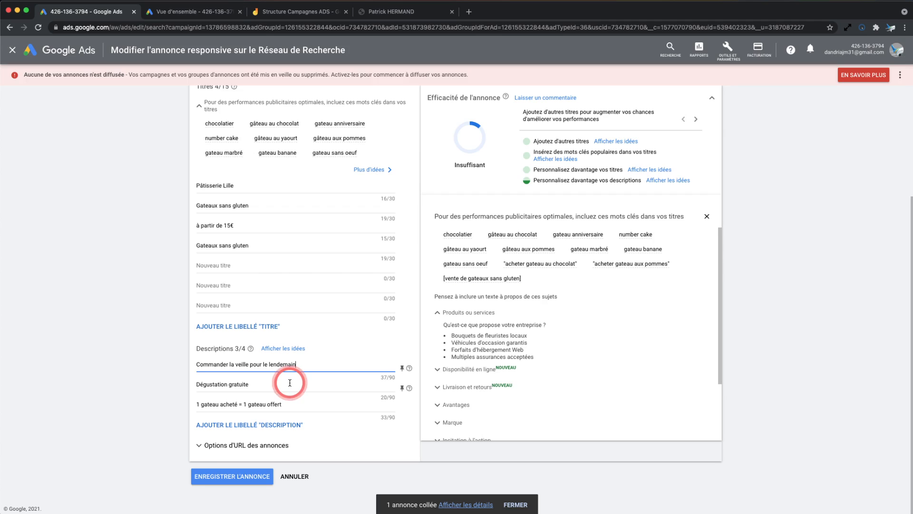
left_click_drag(290, 382, 196, 384)
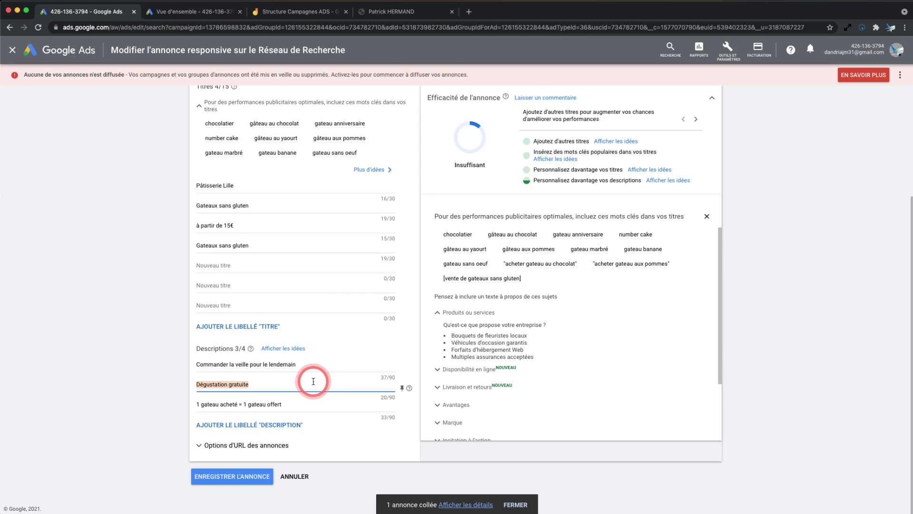
left_click(309, 380)
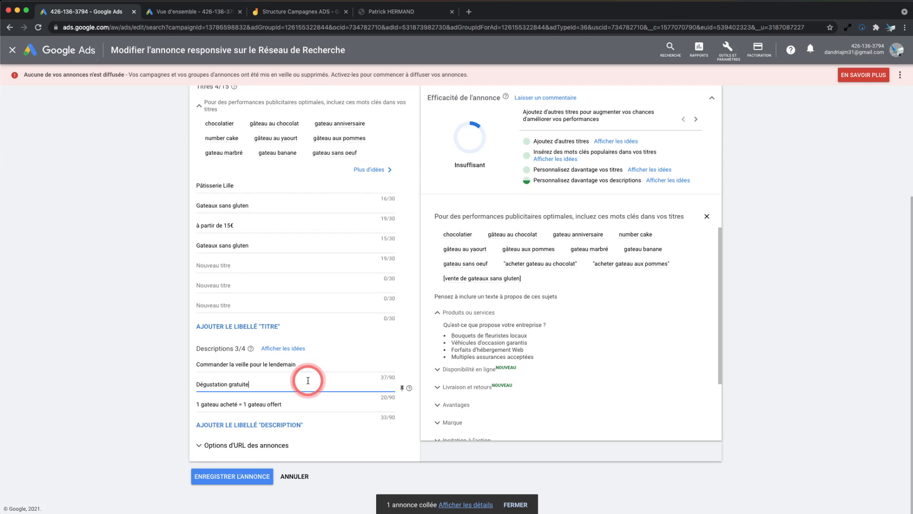
scroll(308, 380, "up", 3)
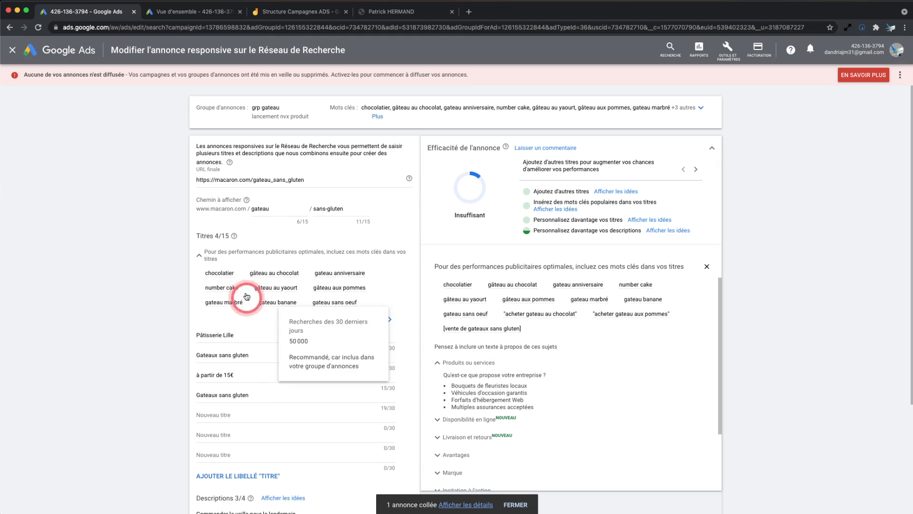
mouse_move(298, 301)
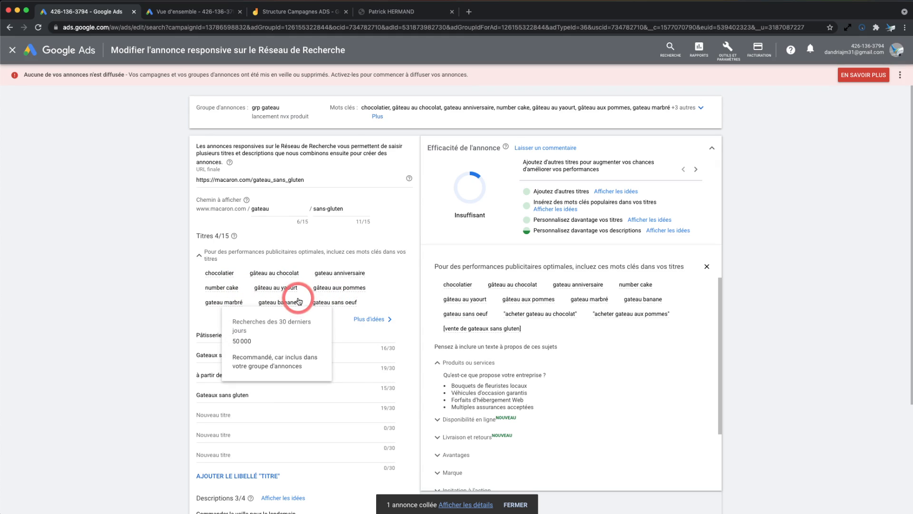
scroll(299, 302, "down", 3)
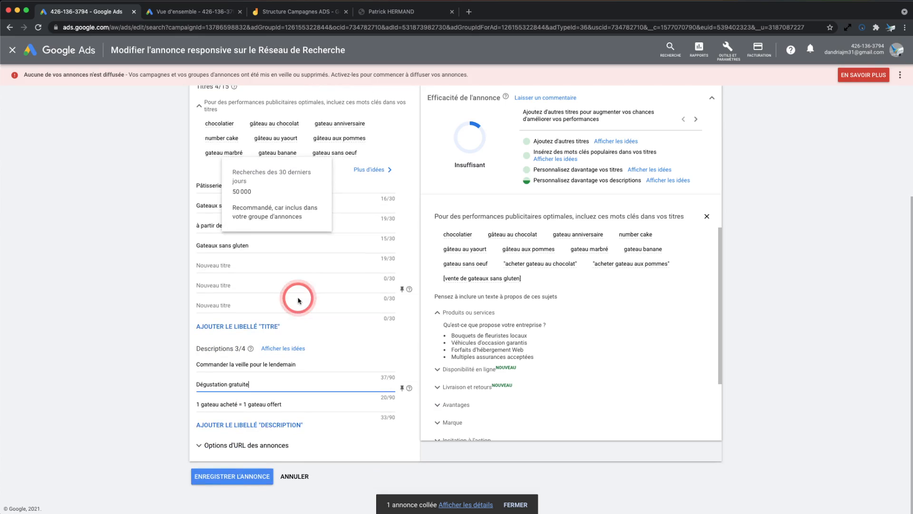
scroll(259, 470, "up", 2)
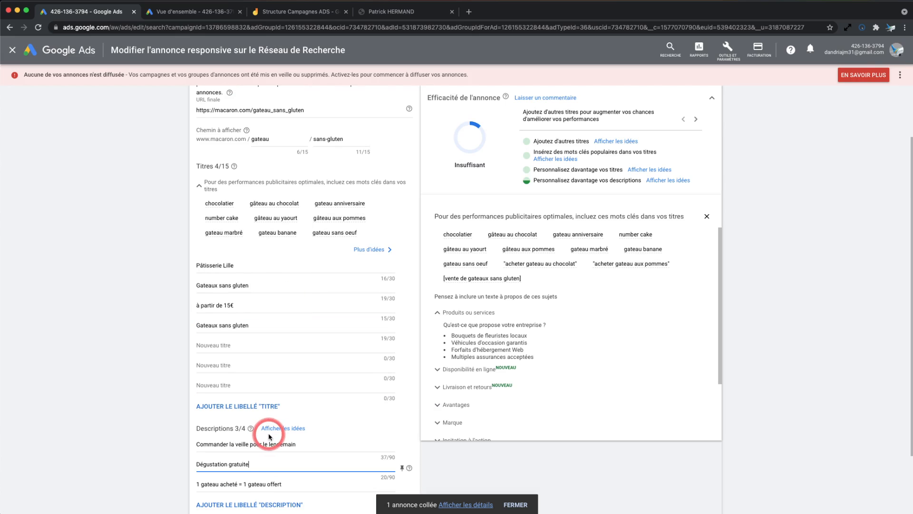
Show the ideas for adding more titles and read the suggested topics, including delivery and returns, benefits, brand and call to action.
scroll(546, 303, "up", 1)
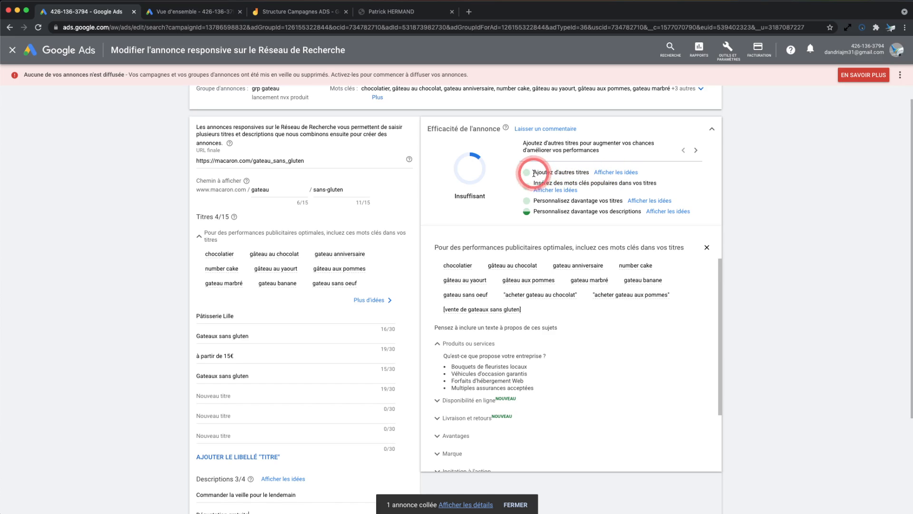
left_click_drag(534, 172, 588, 173)
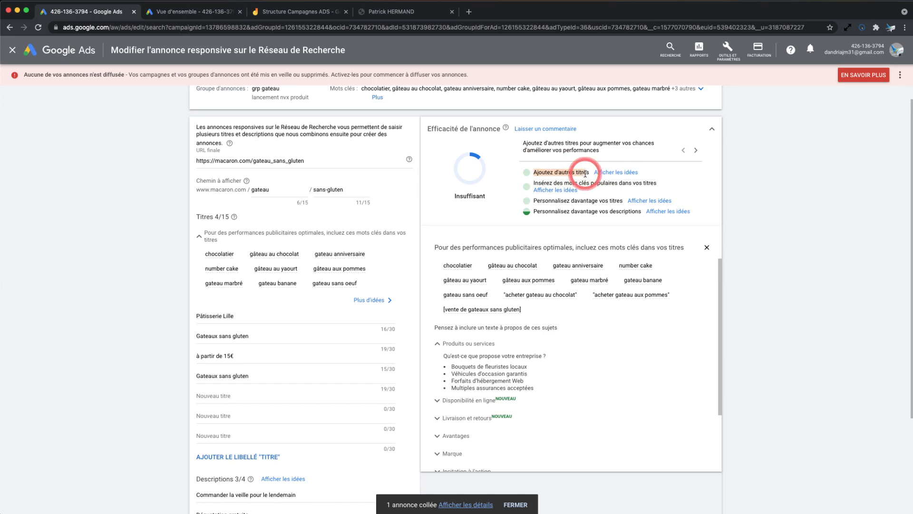
left_click(617, 174)
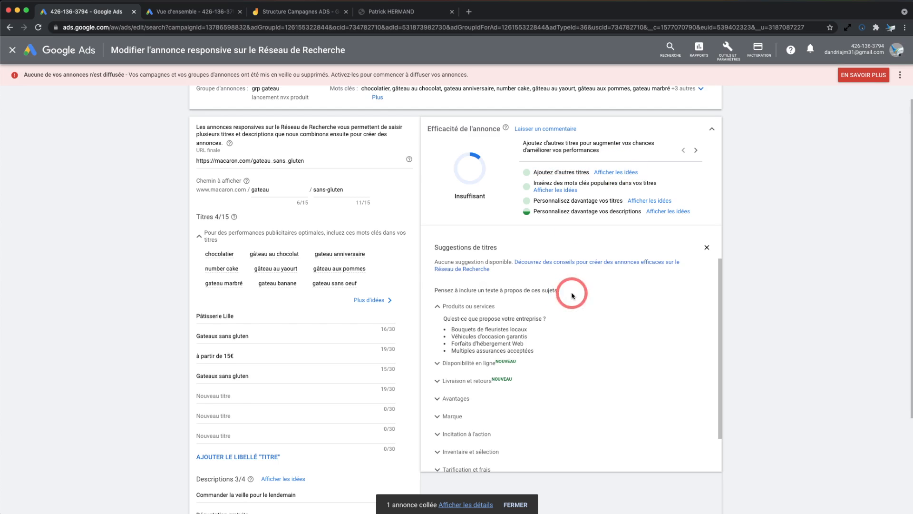
scroll(527, 327, "down", 2)
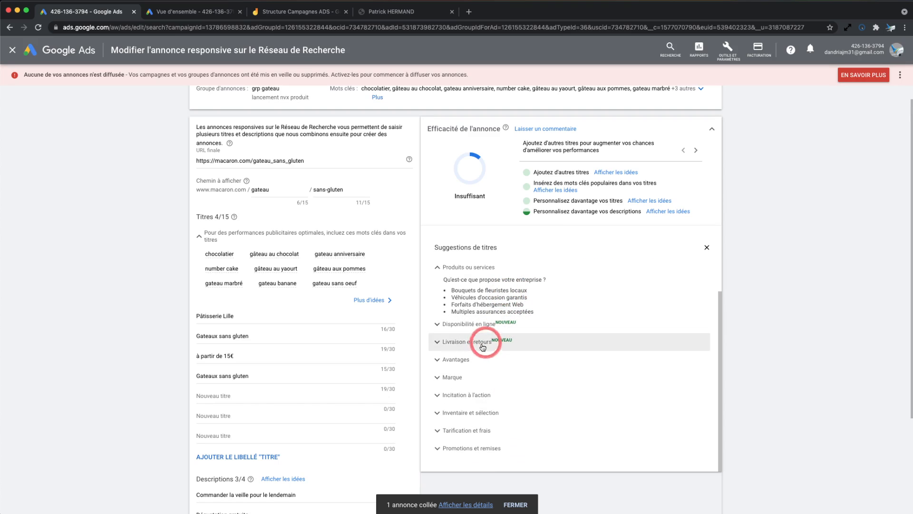
left_click(438, 340)
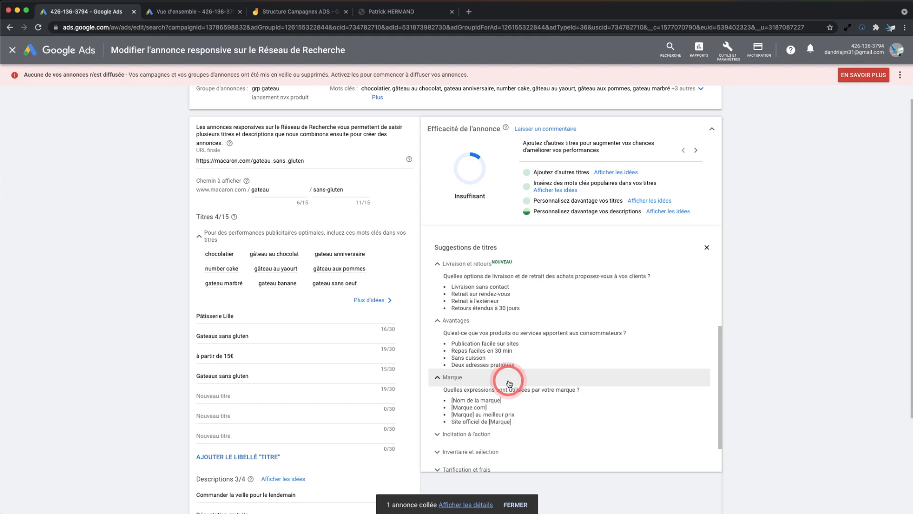
scroll(509, 384, "down", 2)
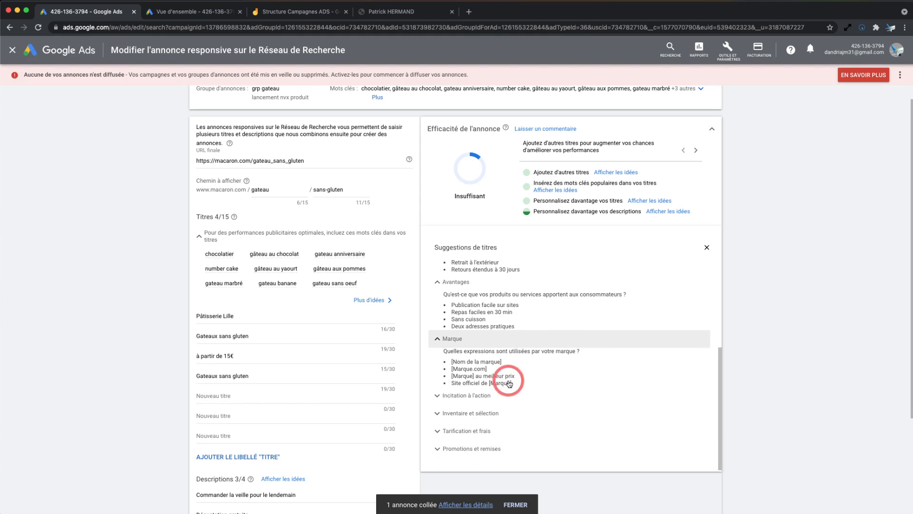
left_click(436, 394)
scroll(511, 378, "down", 2)
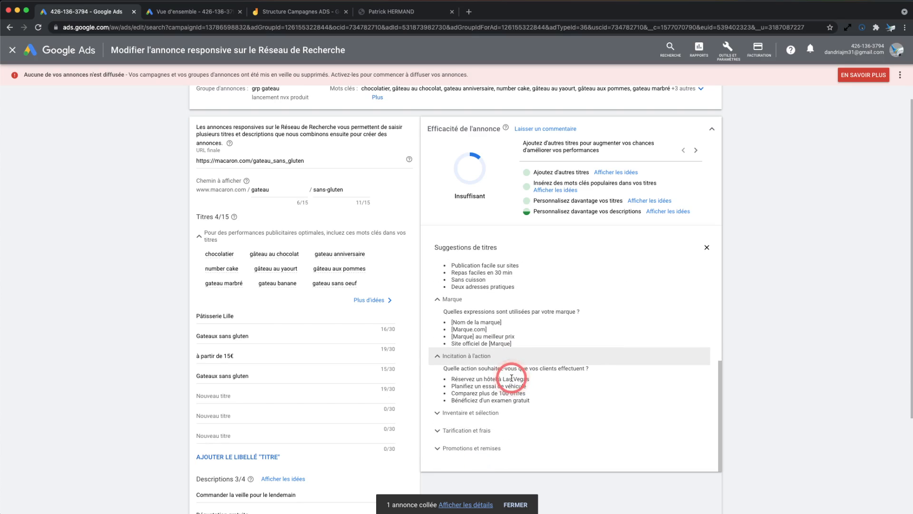
scroll(491, 397, "up", 6)
scroll(492, 398, "up", 3)
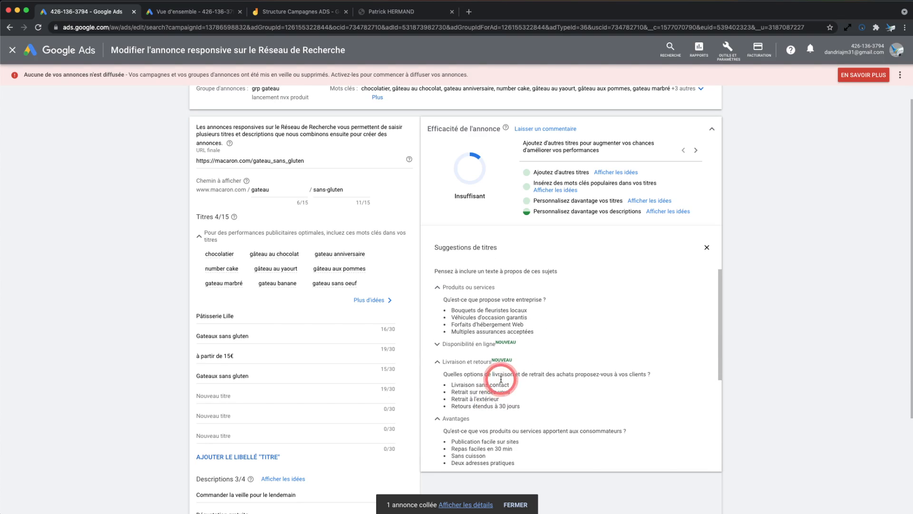
Show the popular keyword ideas for the titles and check the search volumes of individual keywords.
left_click(570, 190)
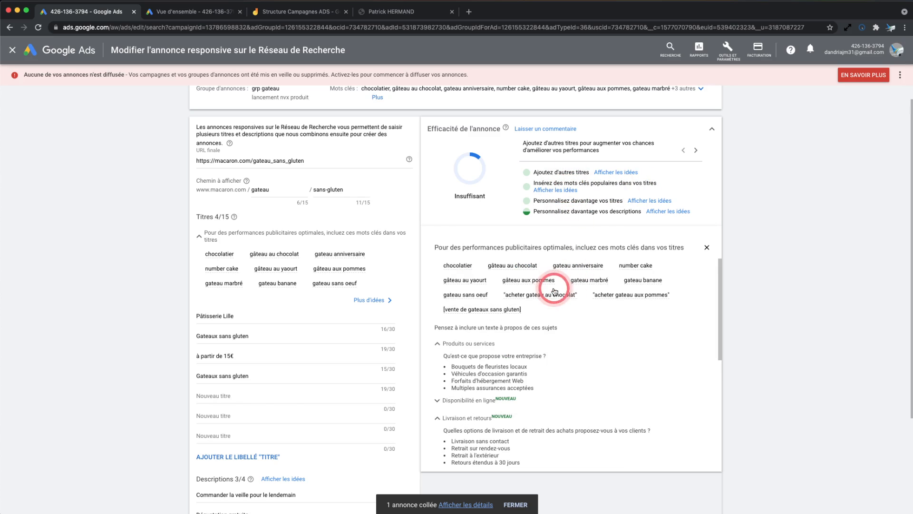
mouse_move(555, 296)
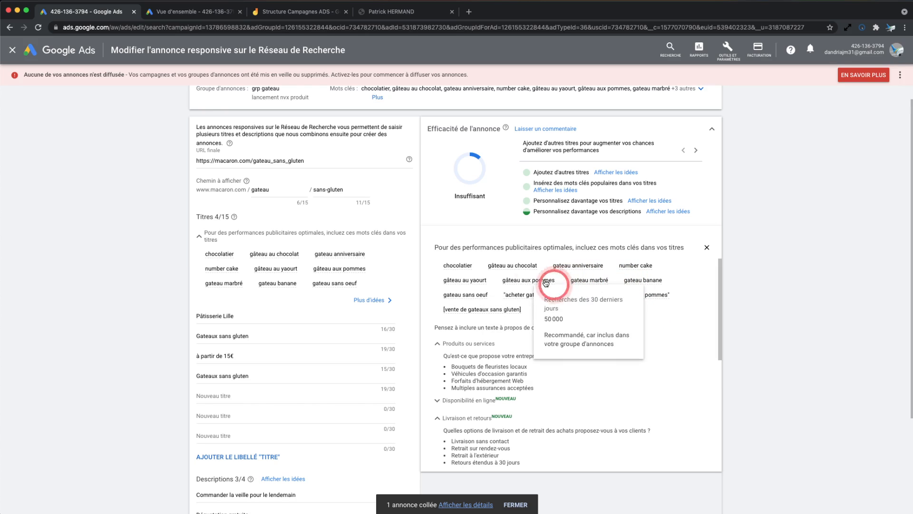
mouse_move(533, 271)
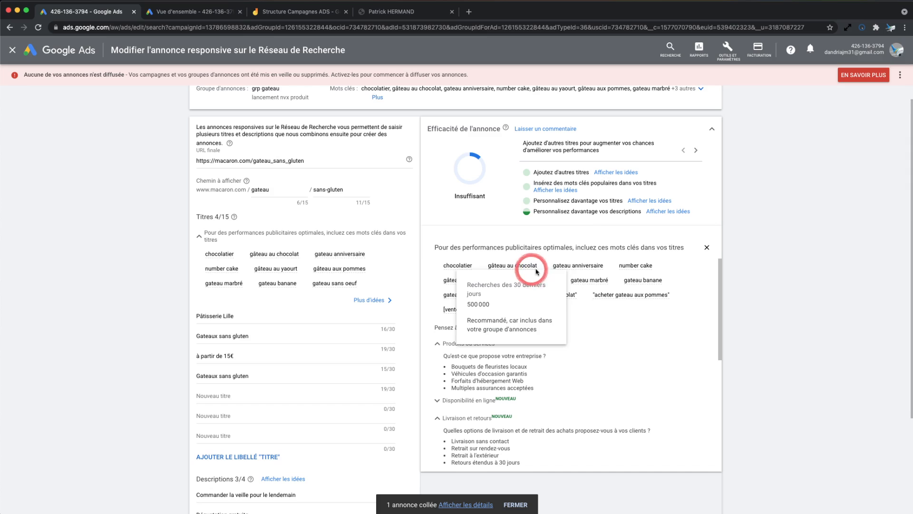
Show the ideas for more distinctive titles and go through the ad strength recommendations.
left_click(650, 202)
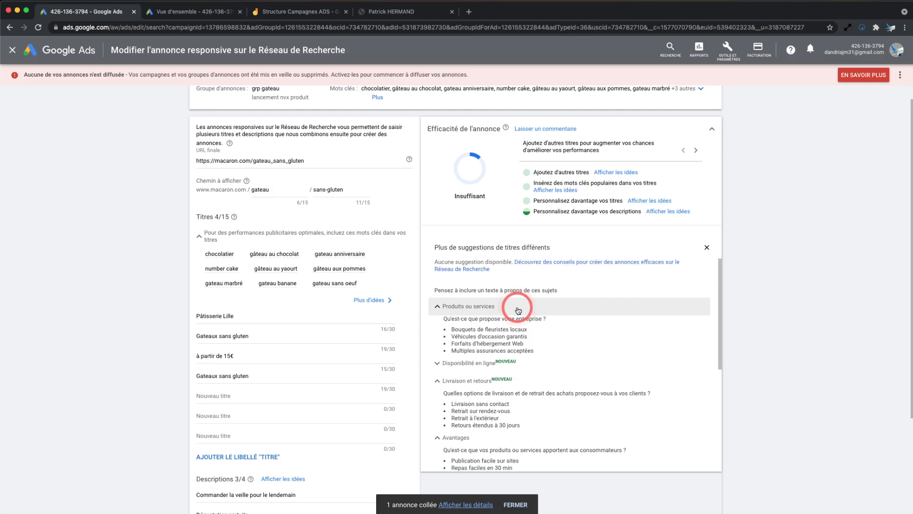
scroll(518, 311, "down", 3)
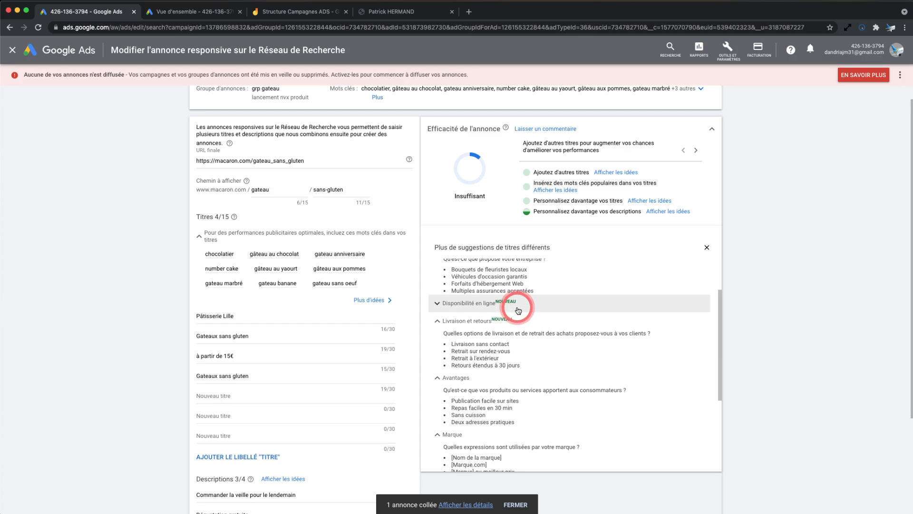
scroll(518, 310, "up", 3)
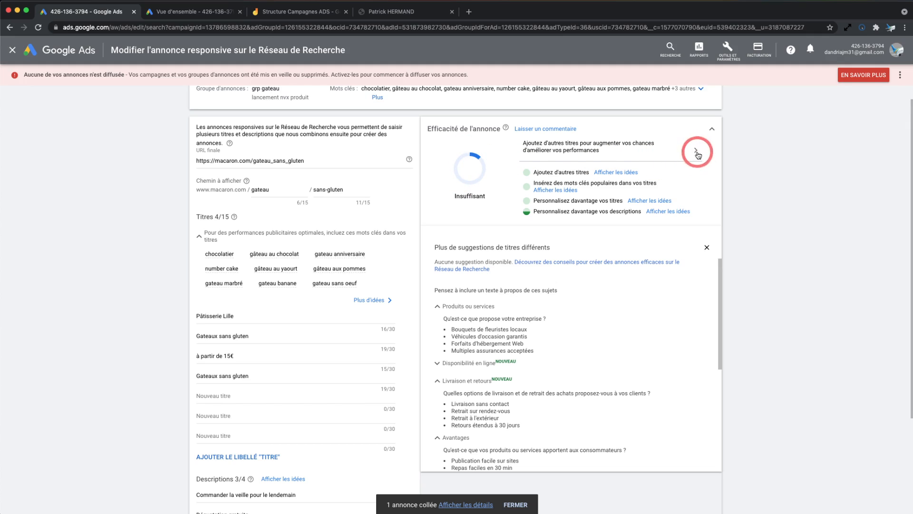
left_click(696, 152)
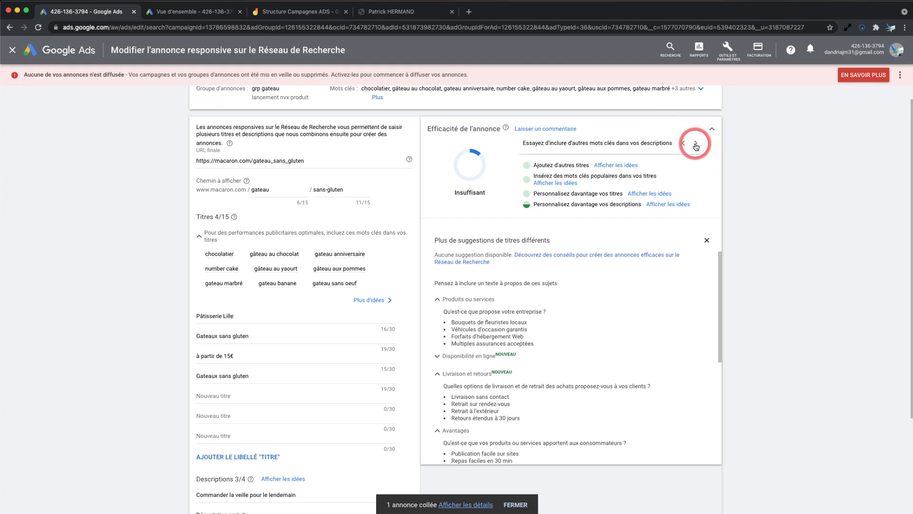
left_click(696, 145)
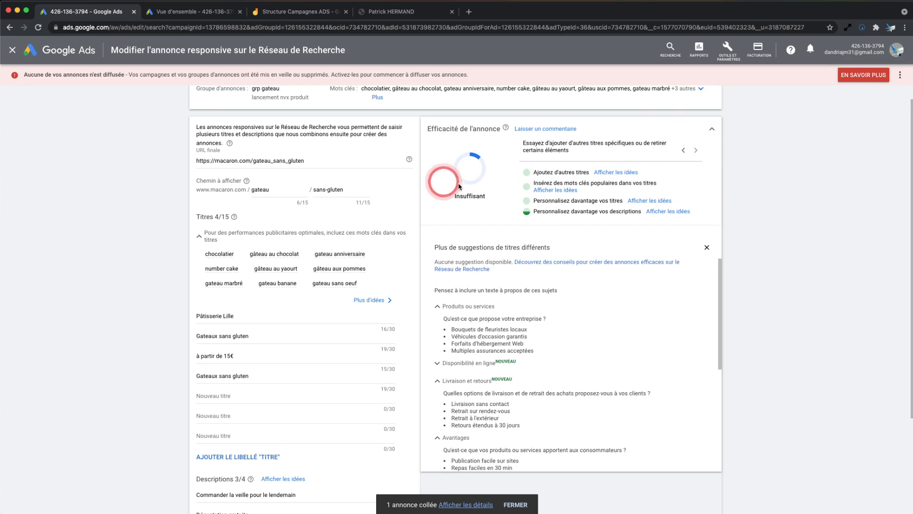
Try to save the edited ad.
scroll(428, 252, "down", 5)
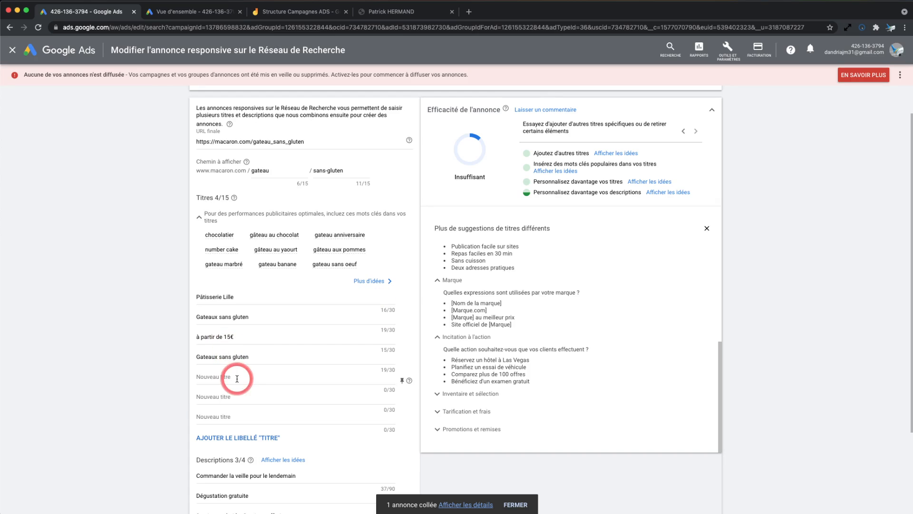
scroll(237, 379, "down", 3)
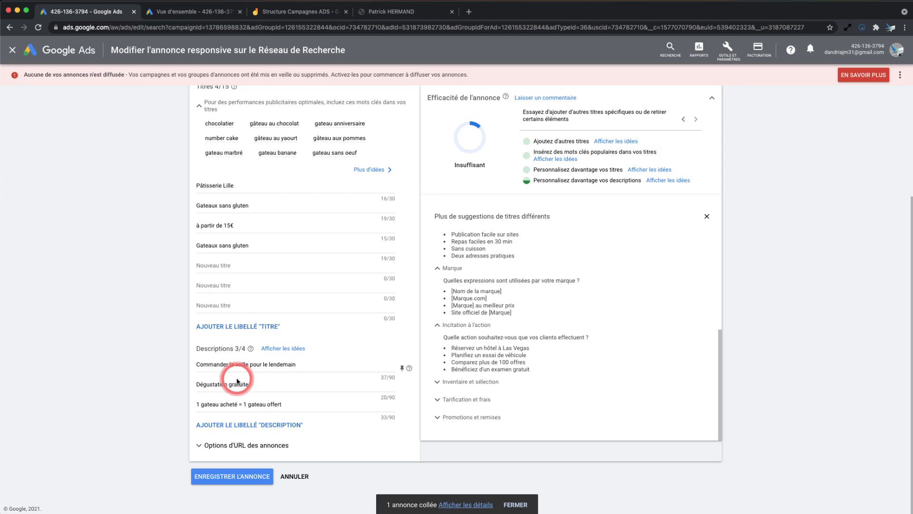
left_click(224, 476)
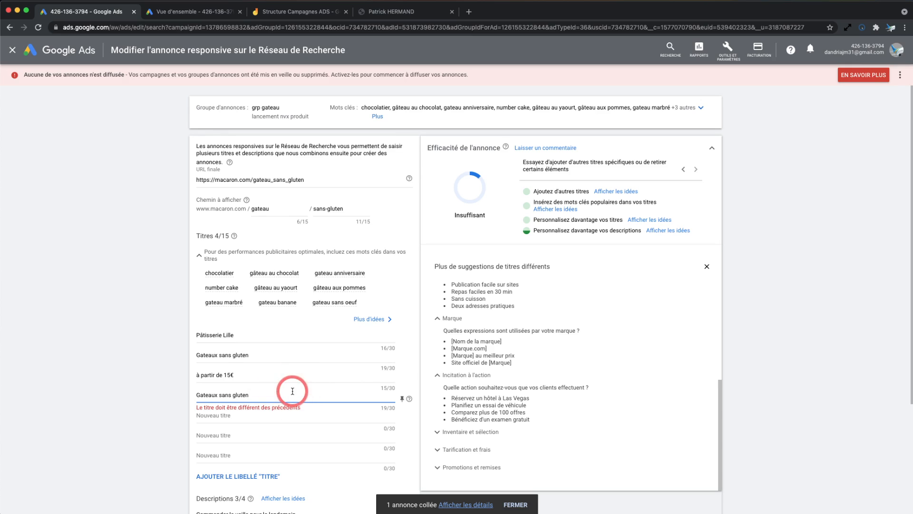
Reword the fourth title as "Confection de gateau sans gluten".
scroll(292, 391, "down", 1)
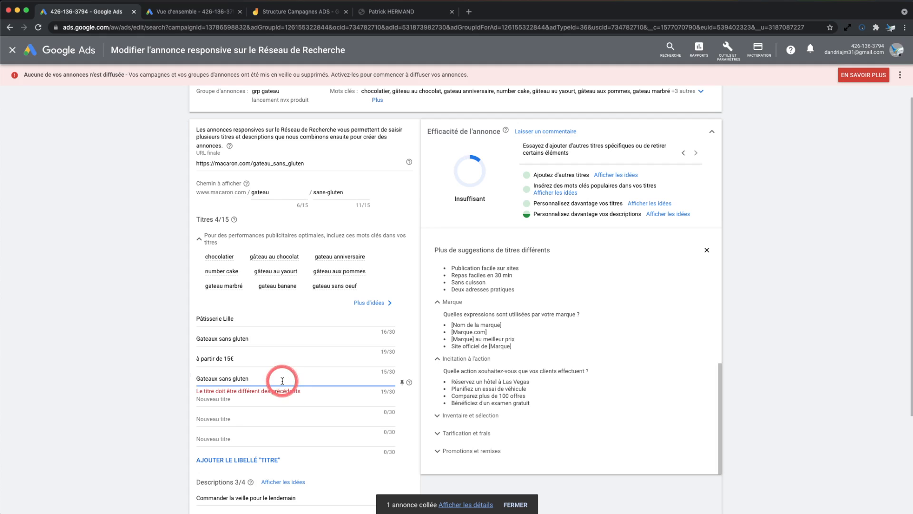
double_click(196, 380)
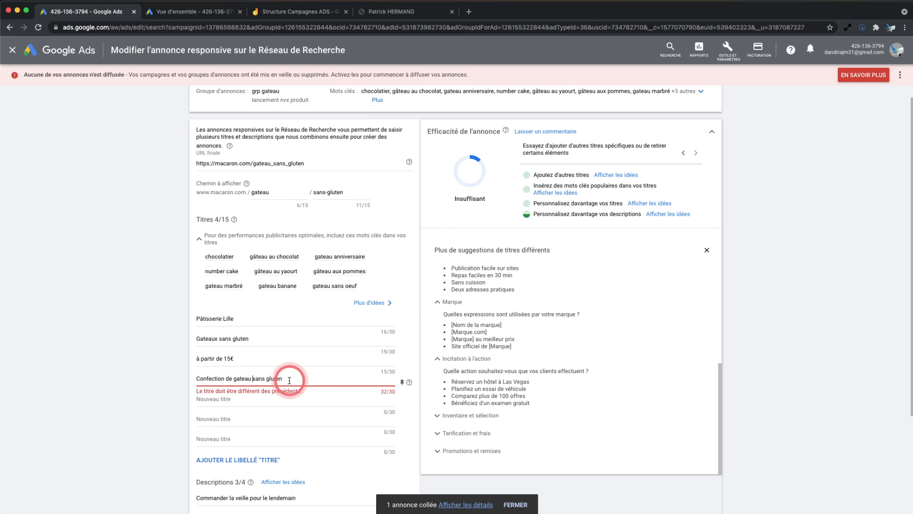
mouse_move(293, 379)
left_mouse_down()
mouse_move(259, 379)
mouse_move(299, 377)
left_mouse_up()
Add "Sans gluten" as the fifth title and shorten the fourth title to "Confection de gateau".
left_click(244, 400)
type("Sans gluten")
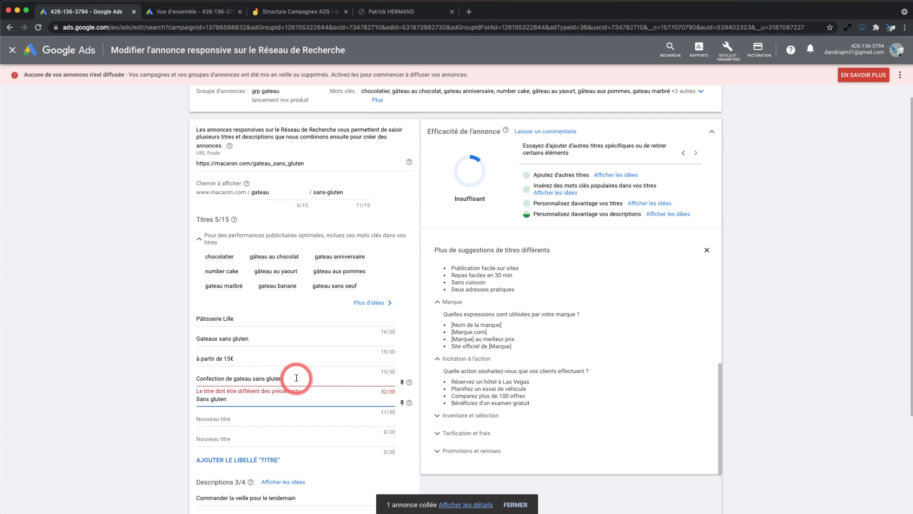
left_click_drag(296, 379, 257, 379)
key("BackSpace")
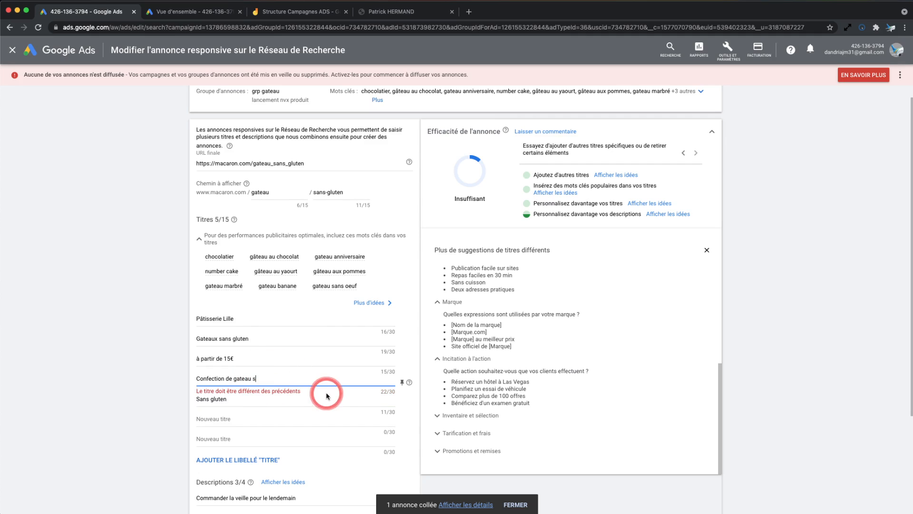
left_click(301, 418)
Save the edited gluten-free cake ad.
scroll(300, 419, "down", 2)
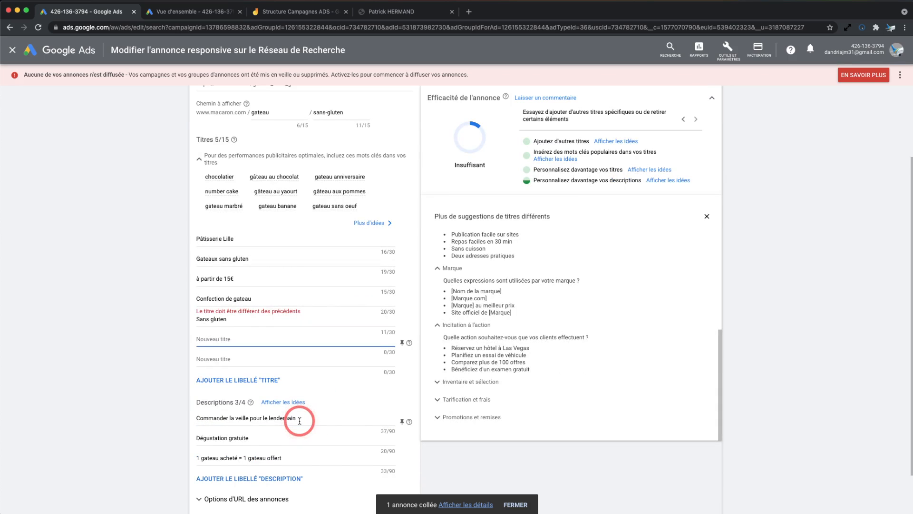
scroll(305, 409, "down", 1)
scroll(275, 367, "down", 2)
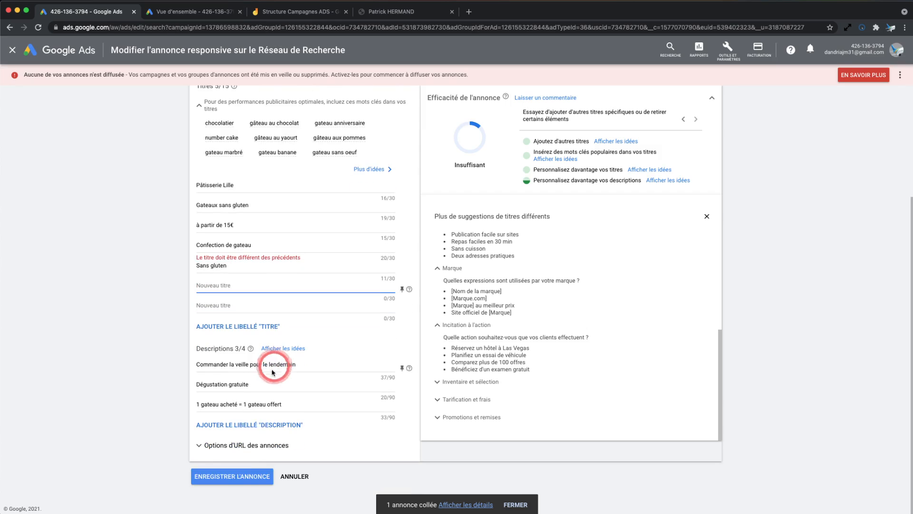
left_click(245, 475)
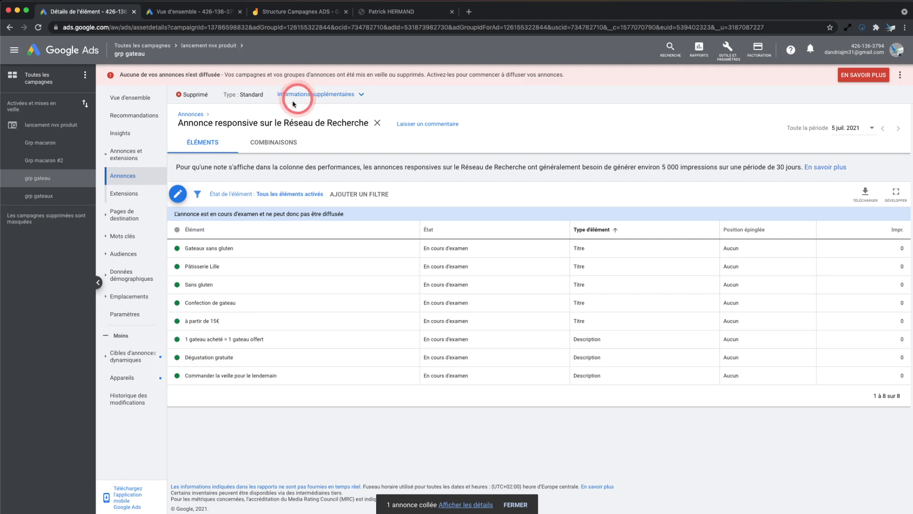
Dismiss the pasted-ad notification and return to the list of ads in the grp gateau ad group.
left_click(132, 160)
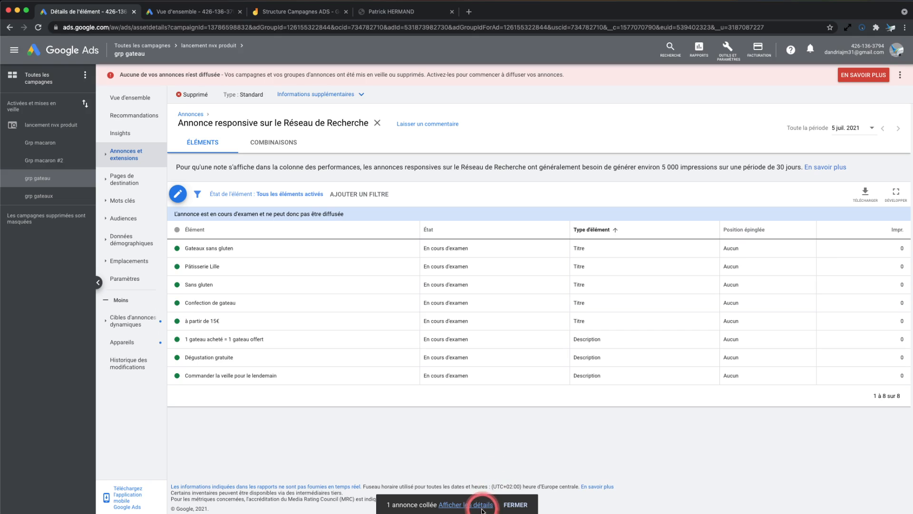
left_click(508, 506)
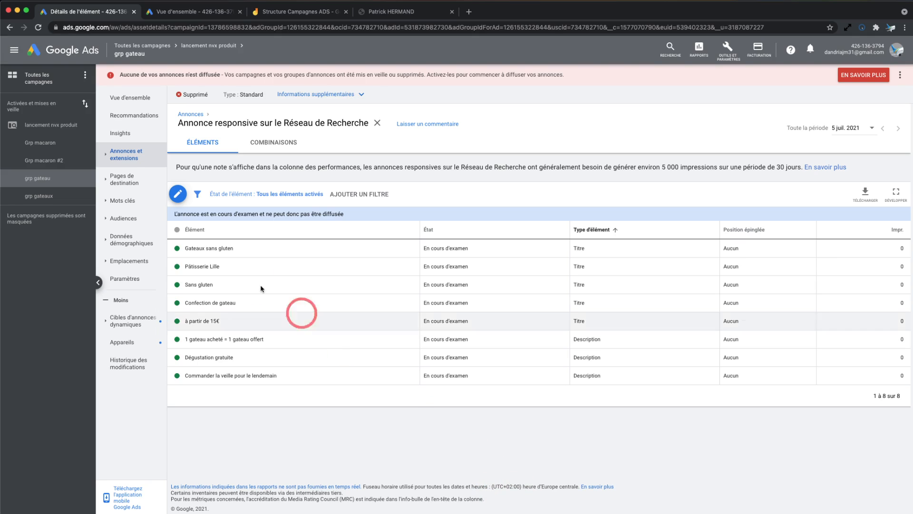
left_click(125, 157)
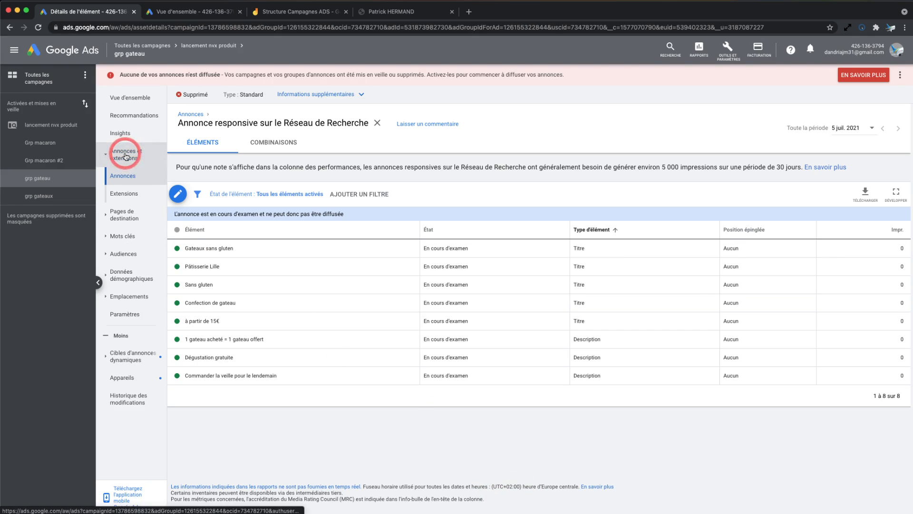
left_click(130, 179)
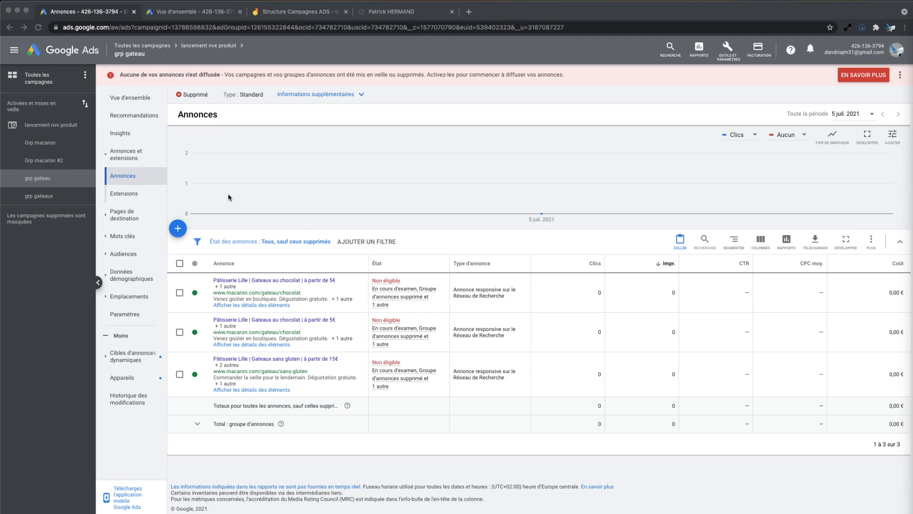
View the overview of the grp gateau ad group and that of Grp macaron #2.
left_click(127, 100)
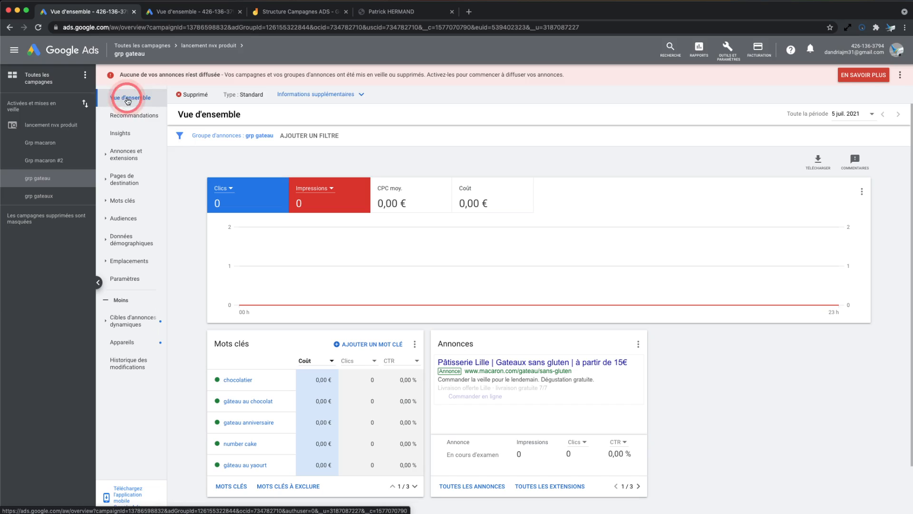
left_click(133, 138)
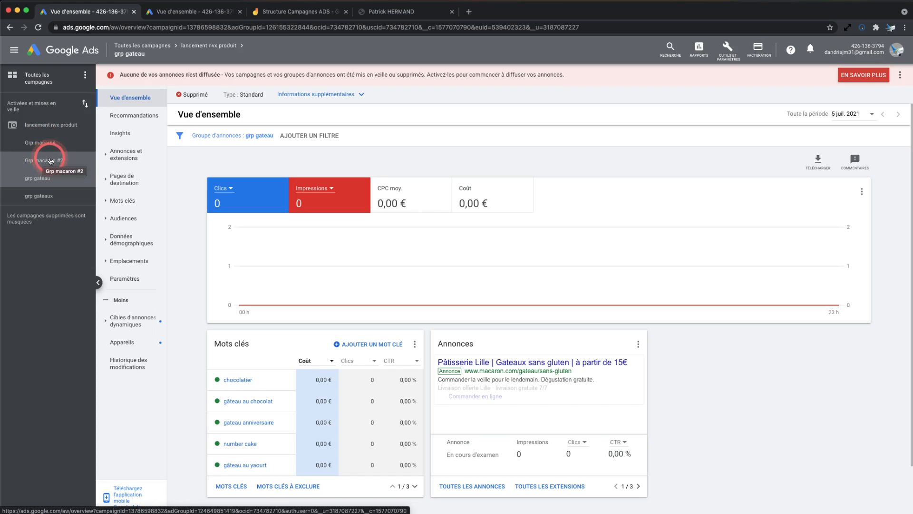
left_click(41, 162)
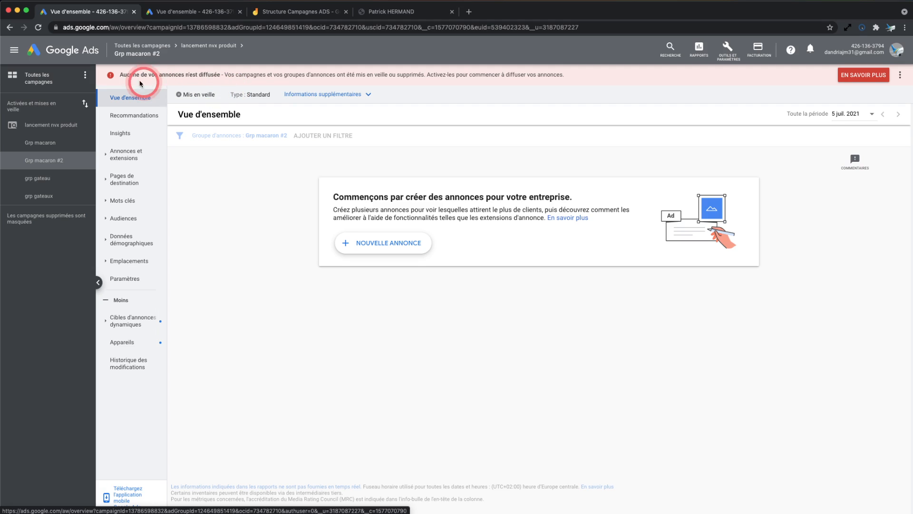
Rename the ad group Grp macaron #2 as "Grp viennoiserie" in the ad group list for all campaigns.
left_click(40, 87)
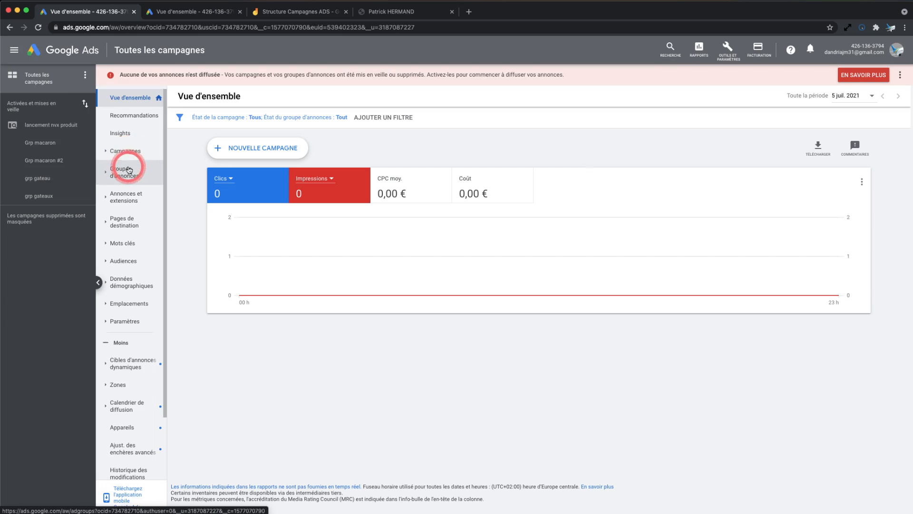
left_click(133, 176)
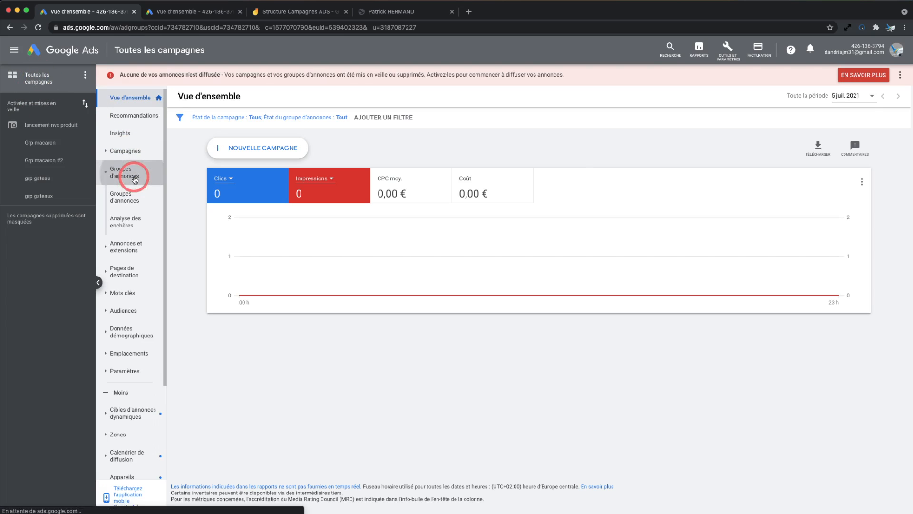
left_click(299, 281)
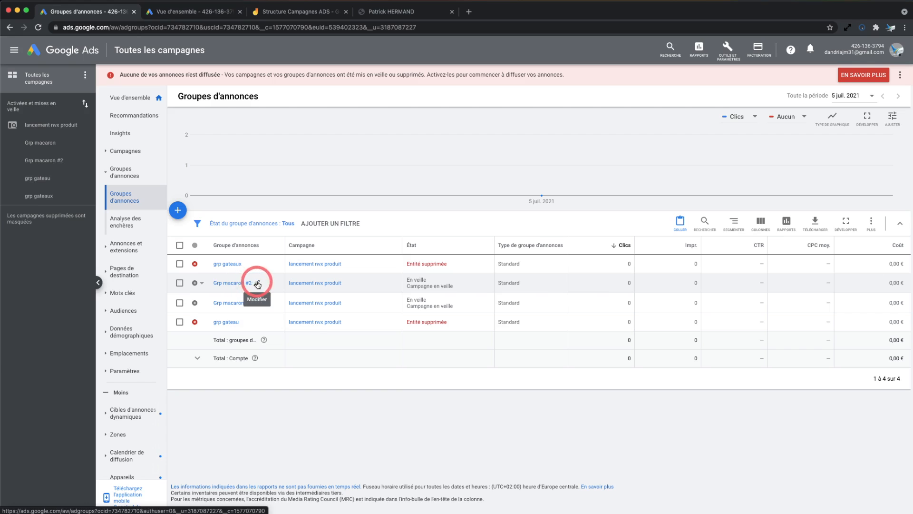
left_click(257, 283)
left_click_drag(259, 293, 230, 293)
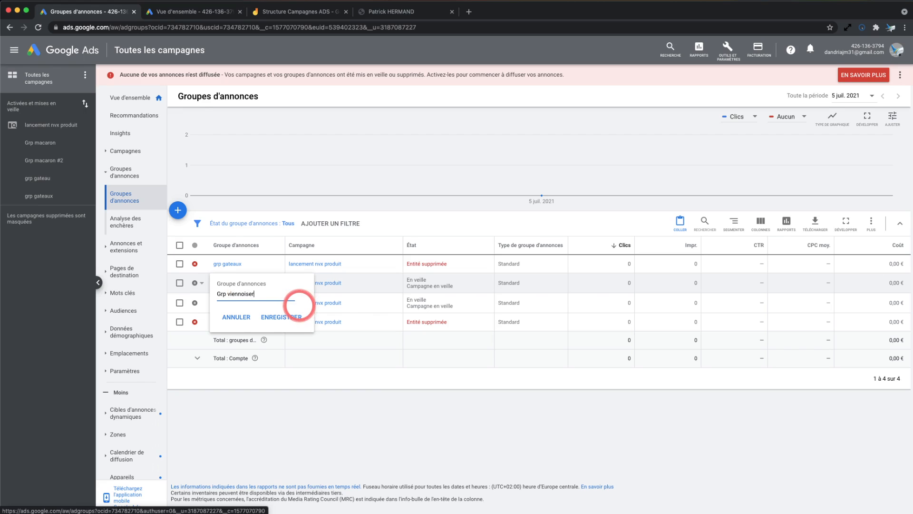
left_click(292, 316)
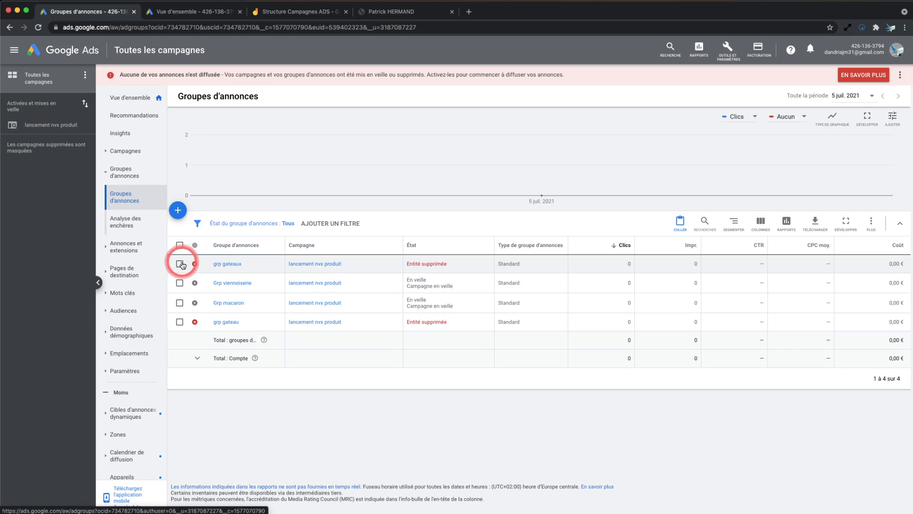
Try to copy the removed ad group grp gateau and paste it, paused, into the lancement nvx produit campaign.
left_click(180, 322)
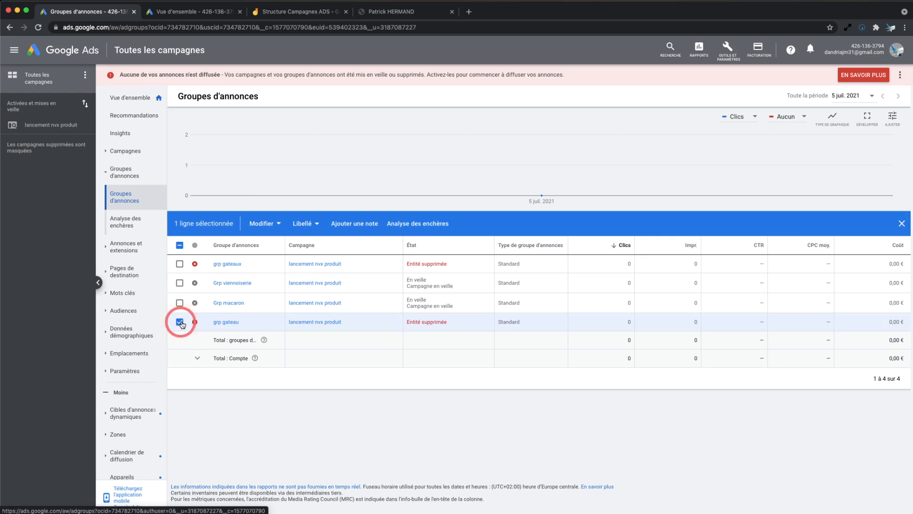
left_click(278, 230)
left_click(270, 230)
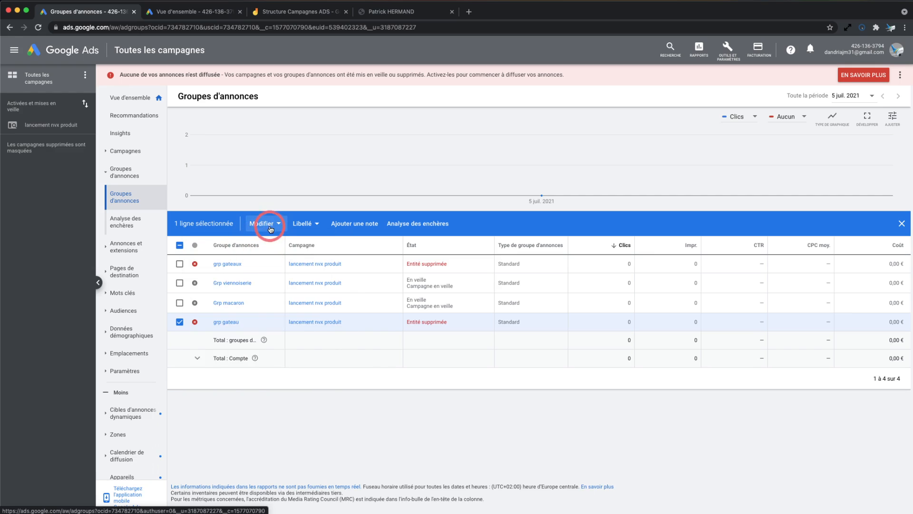
left_click(247, 275)
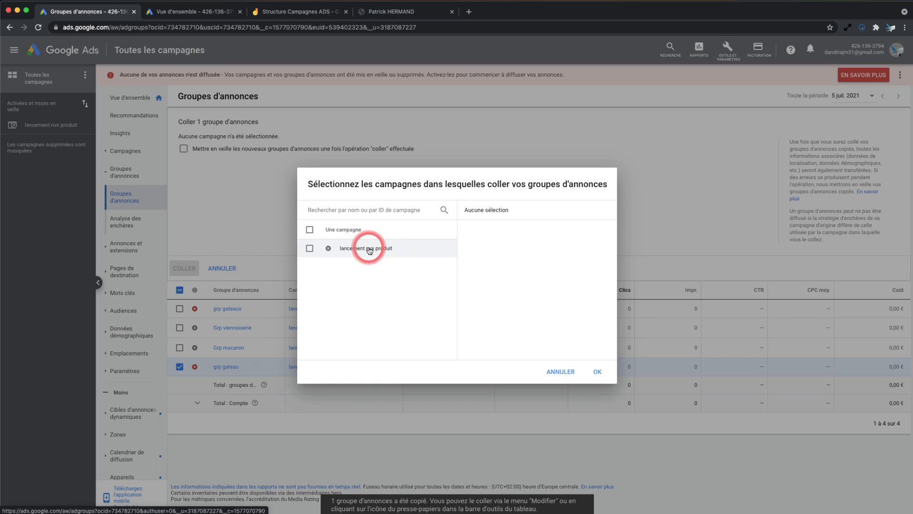
left_click(370, 249)
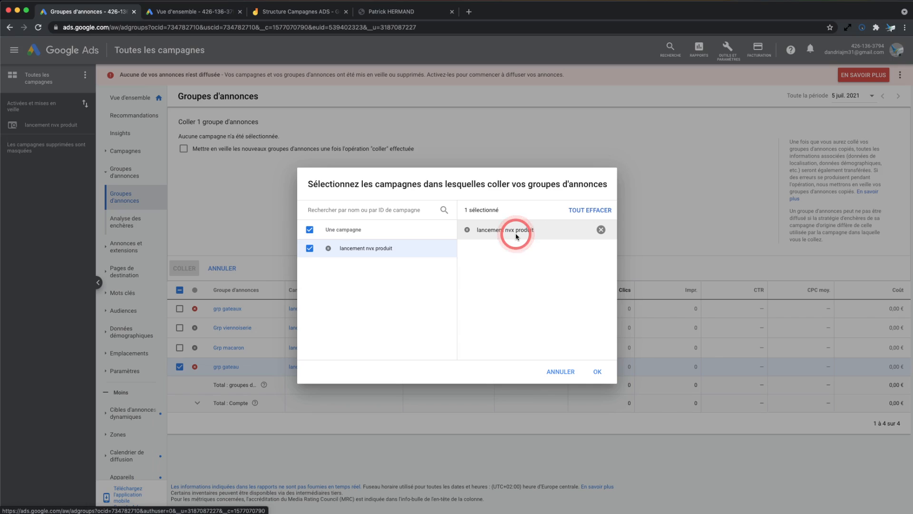
left_click(598, 372)
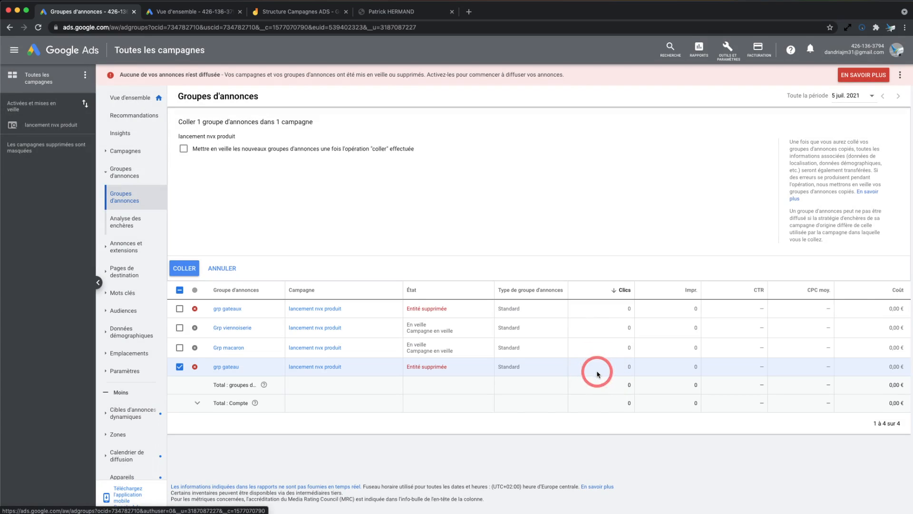
left_click(208, 153)
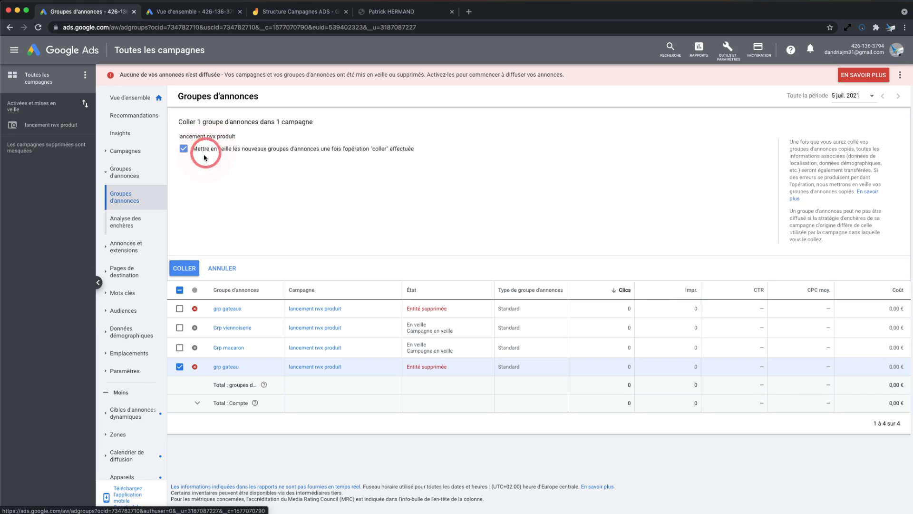
left_click(184, 267)
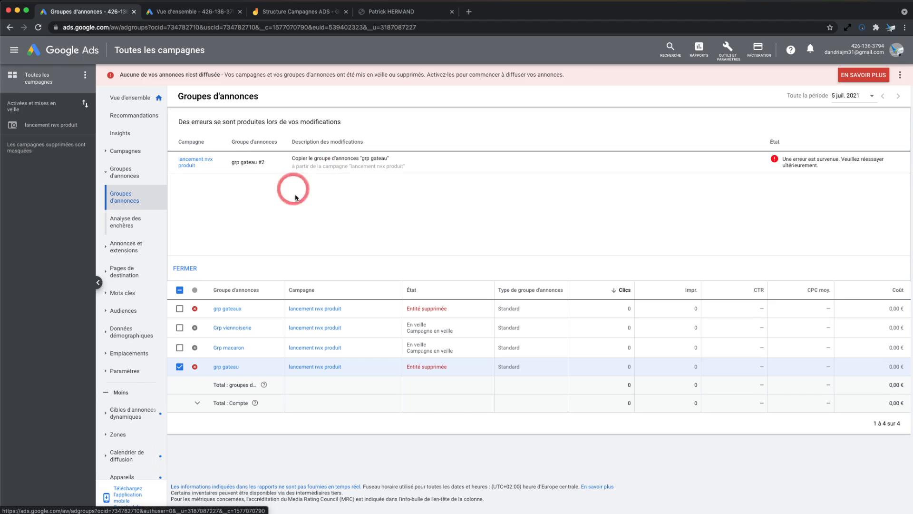
Close the paste error report and copy the ad group Grp macaron instead of grp gateau.
left_click(354, 382)
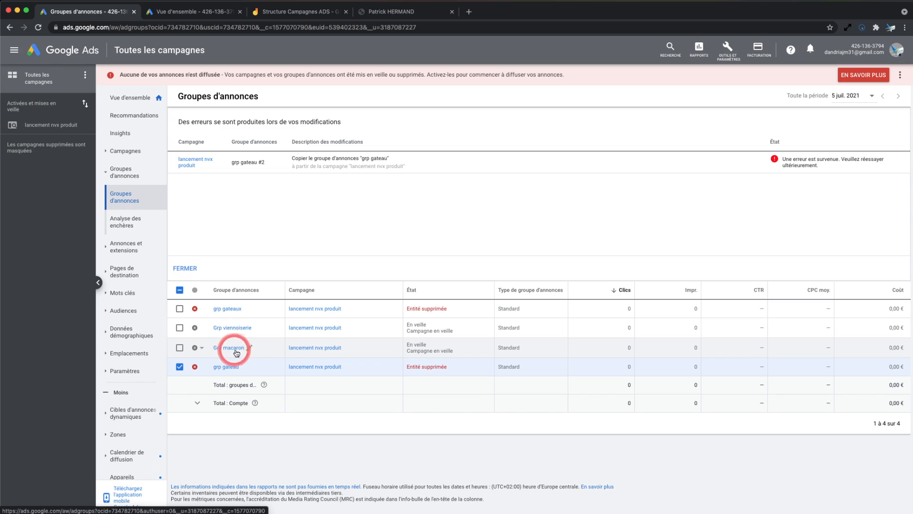
left_click(179, 366)
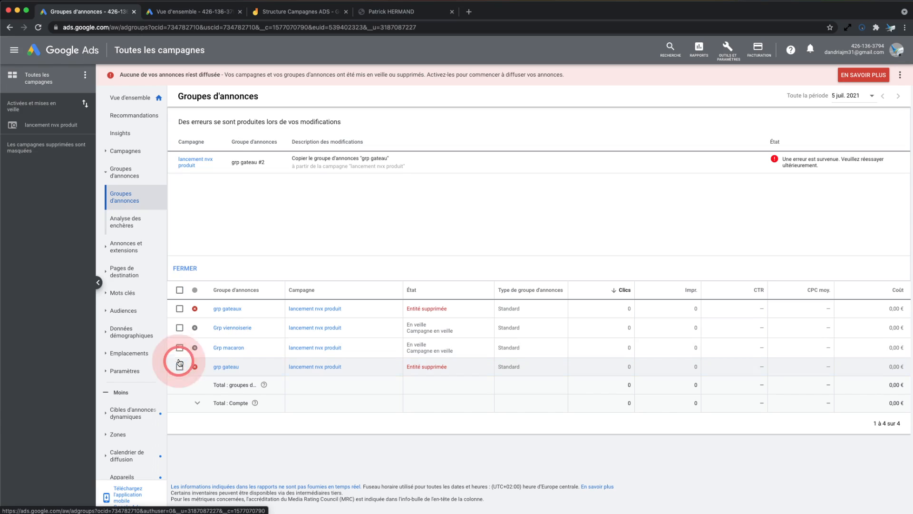
left_click(180, 348)
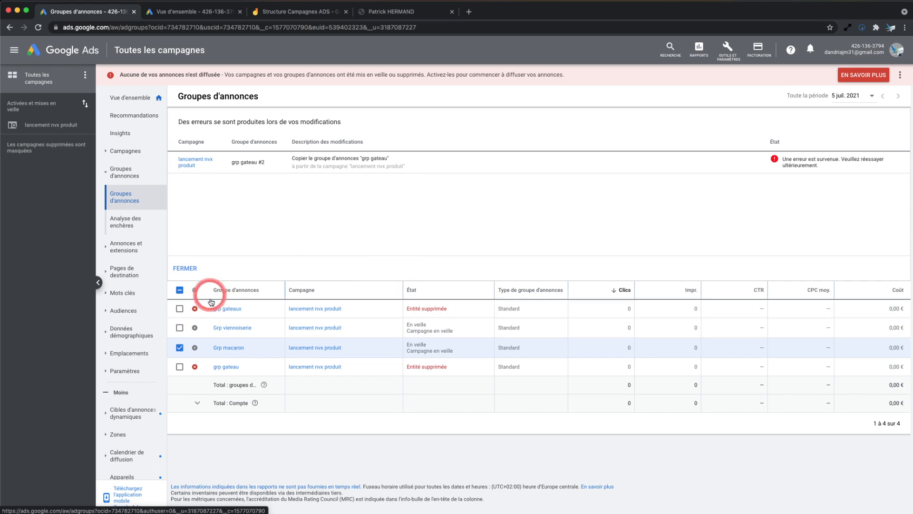
left_click(205, 272)
left_click(264, 224)
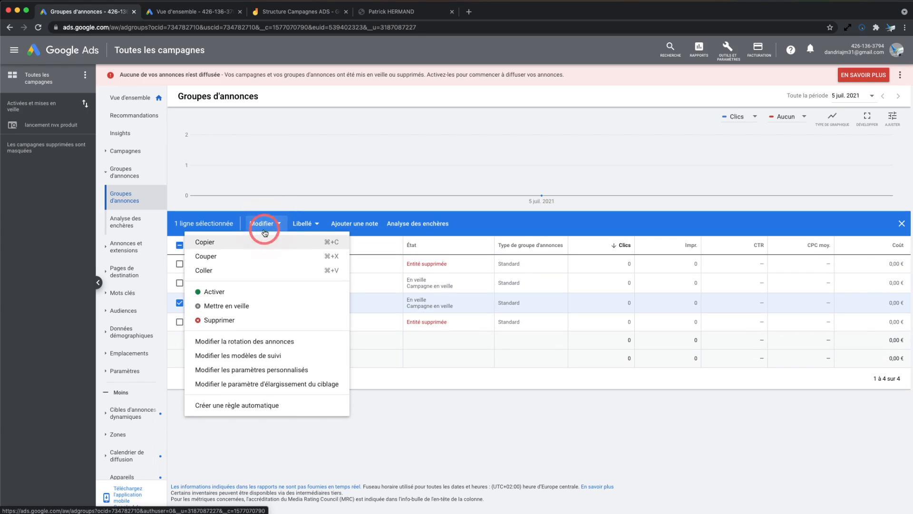
left_click(248, 243)
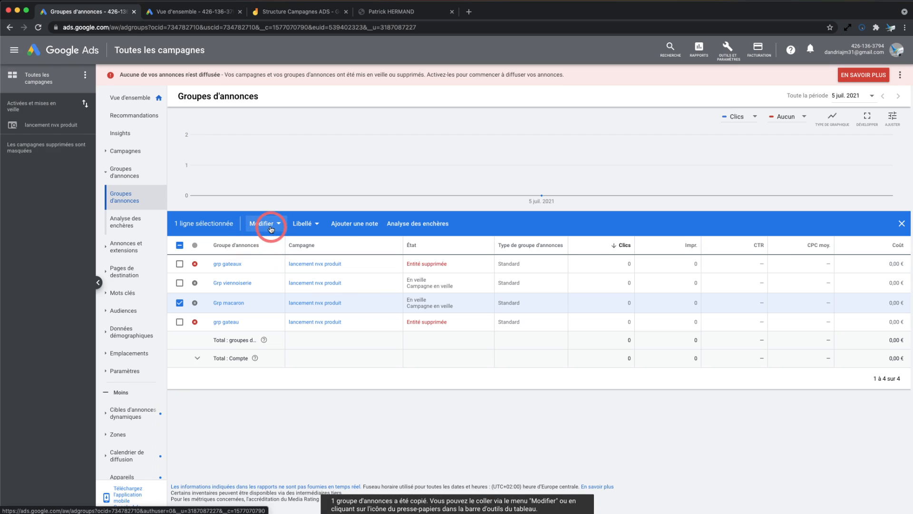
Paste the copied ad group into the lancement nvx produit campaign with new groups set to paused, and clear the row selection.
left_click(271, 229)
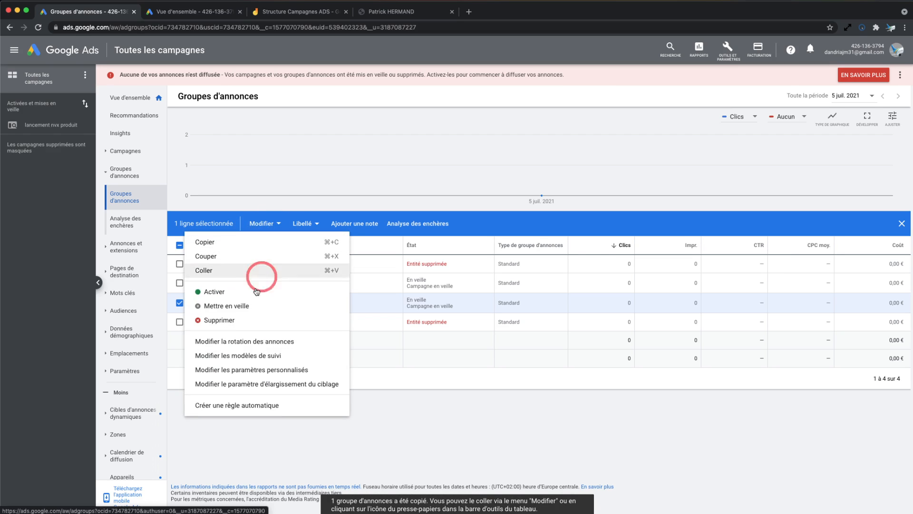
left_click(245, 266)
left_click(375, 251)
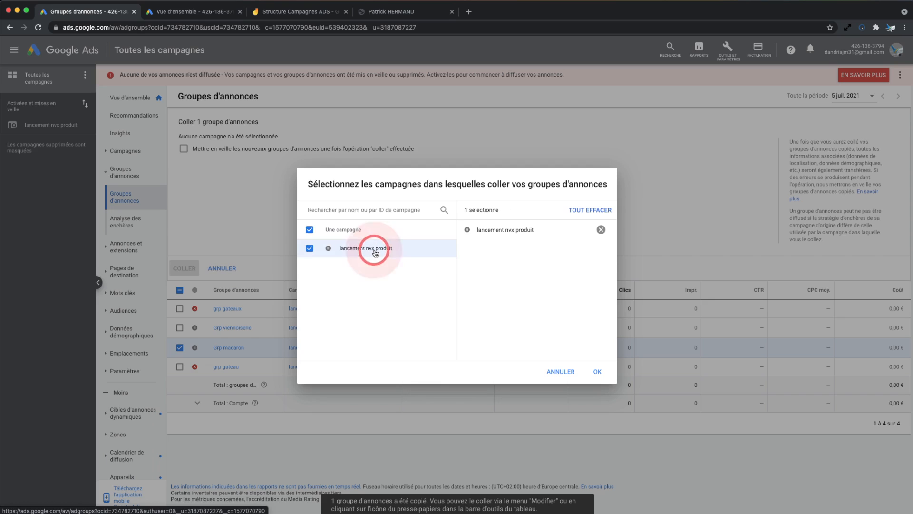
left_click(598, 371)
left_click(183, 149)
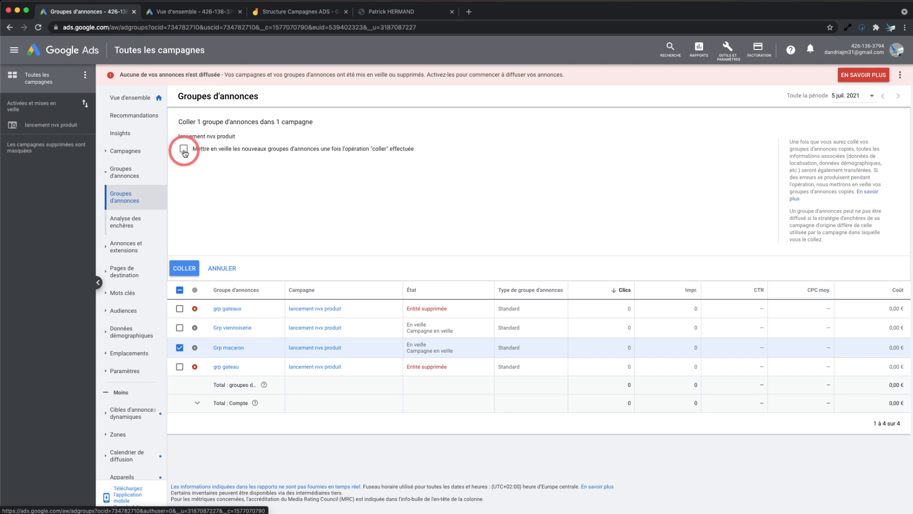
left_click(183, 268)
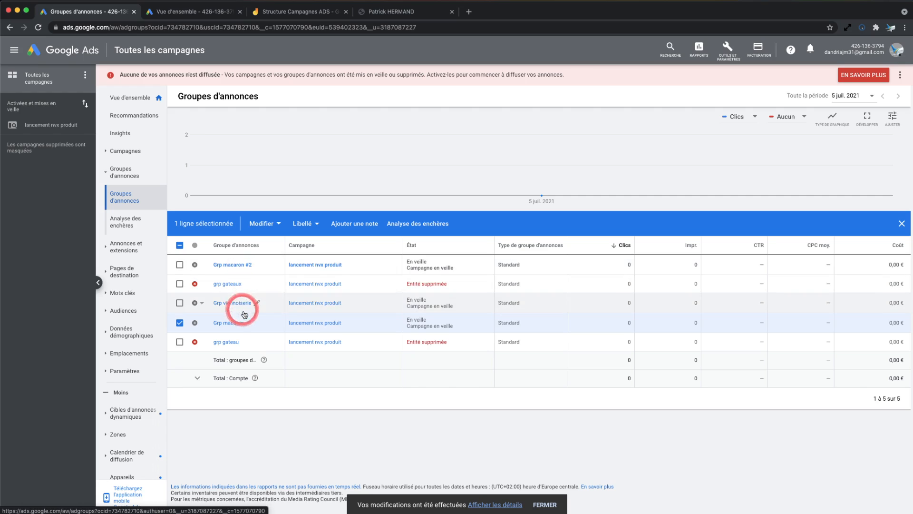
left_click(902, 223)
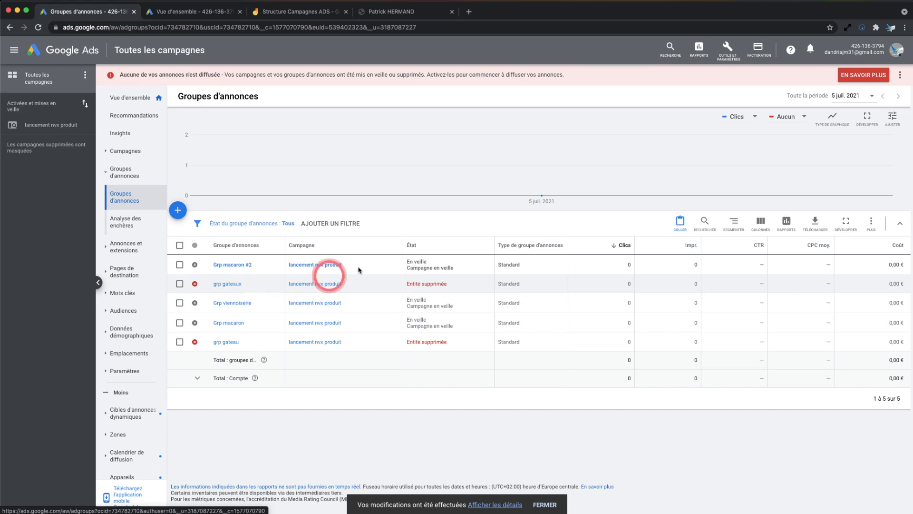
Filter the ad group list to Grp macaron, Grp macaron #2 and Grp viennoiserie from the lancement nvx produit campaign.
left_click(328, 223)
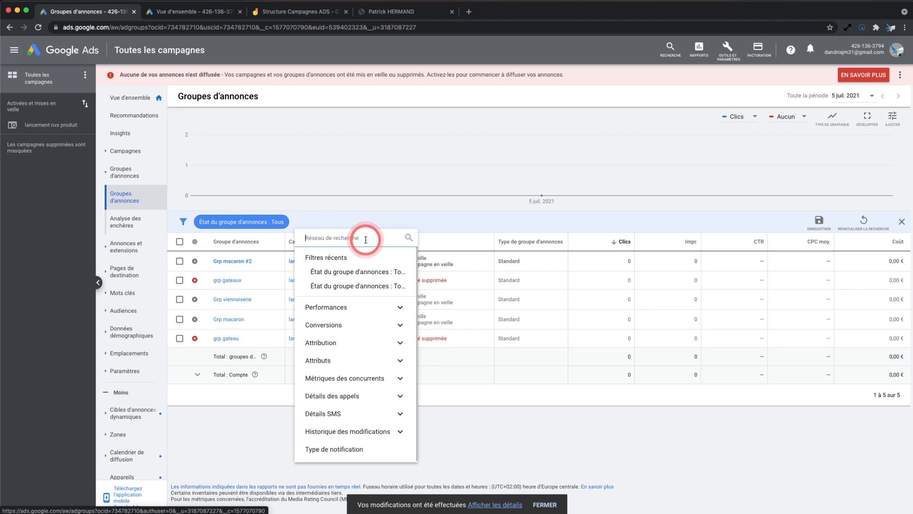
type("non")
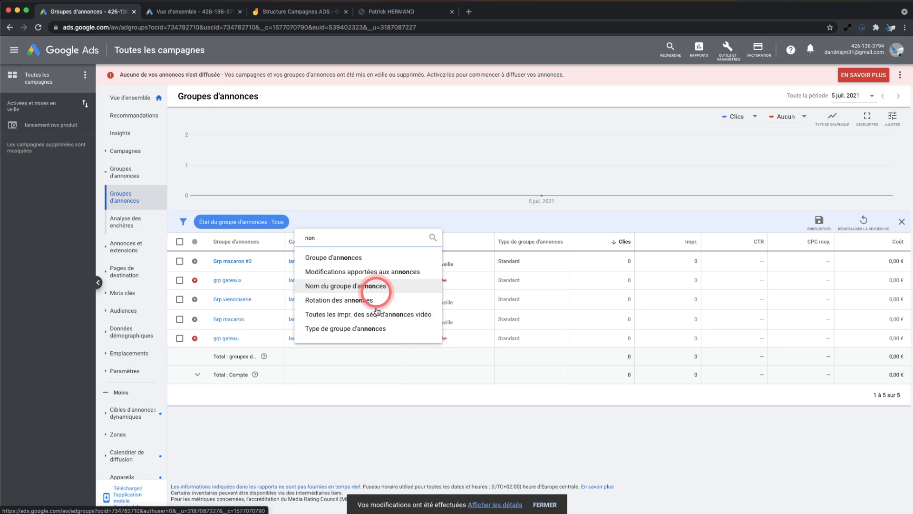
left_click(376, 262)
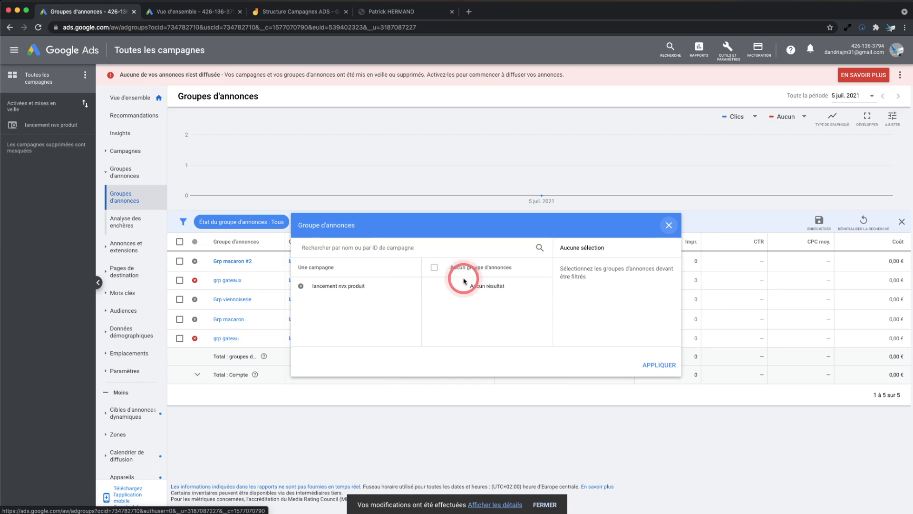
left_click(384, 287)
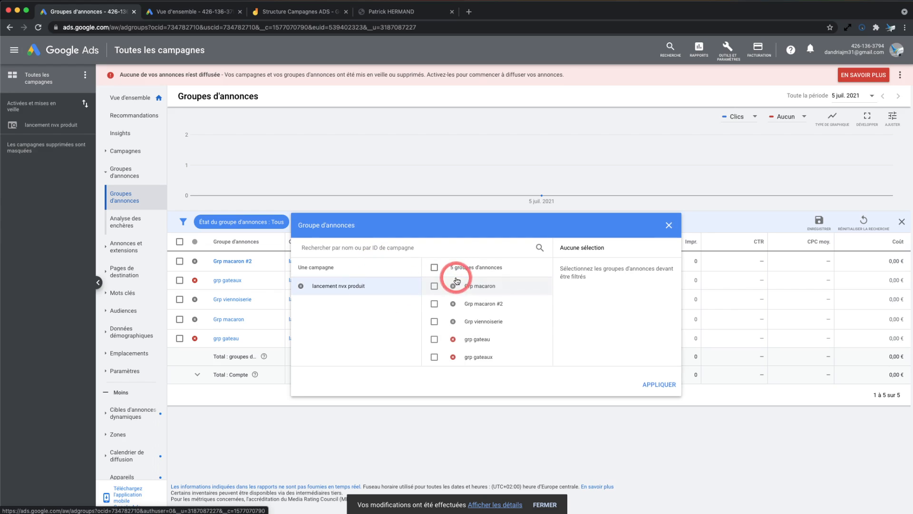
left_click(434, 321)
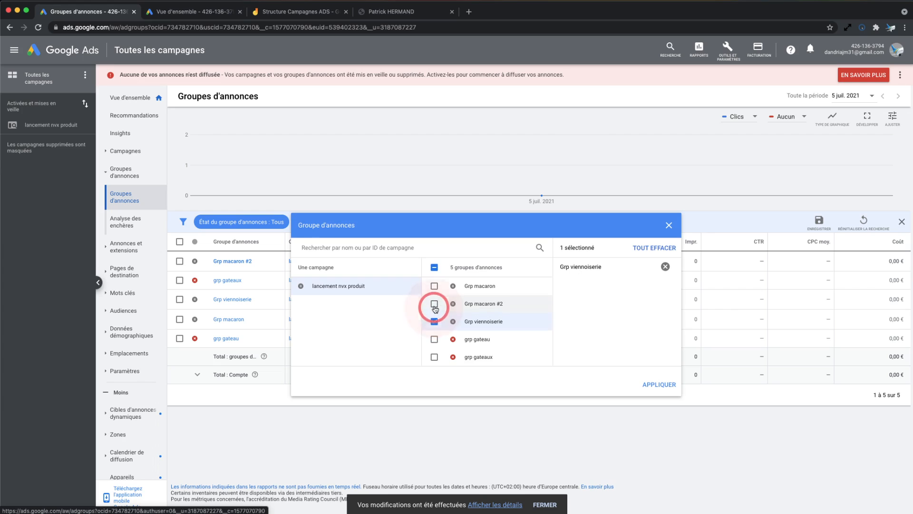
left_click(434, 303)
left_click(434, 286)
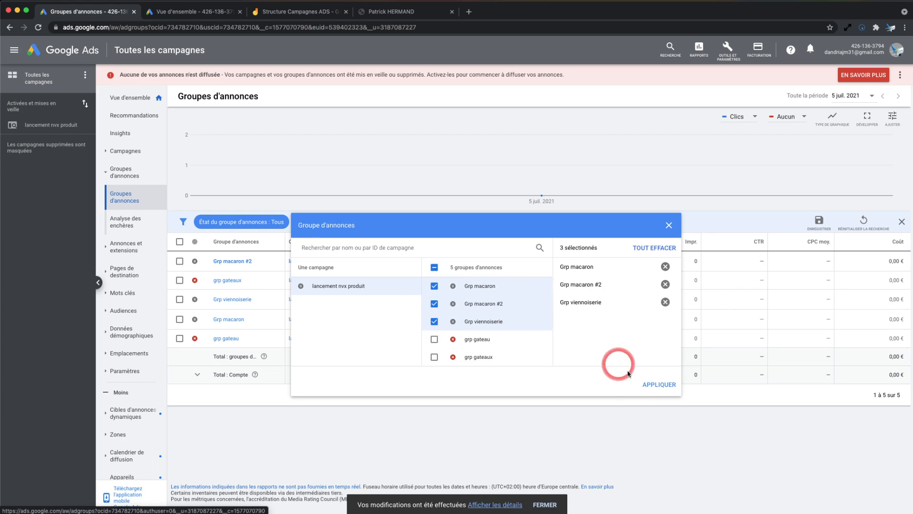
left_click(660, 386)
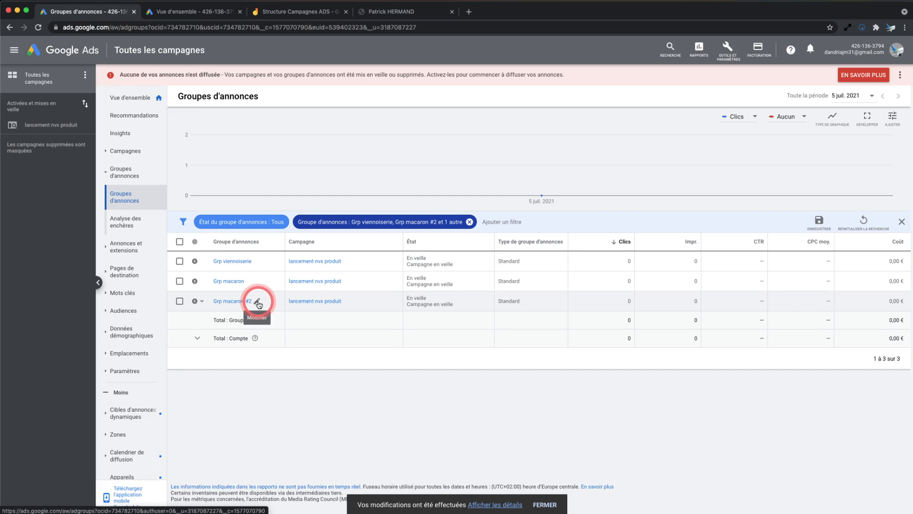
Rename the ad group Grp macaron #2 as "Grp gateau" in the filtered list.
left_click(258, 302)
left_click_drag(264, 316, 232, 319)
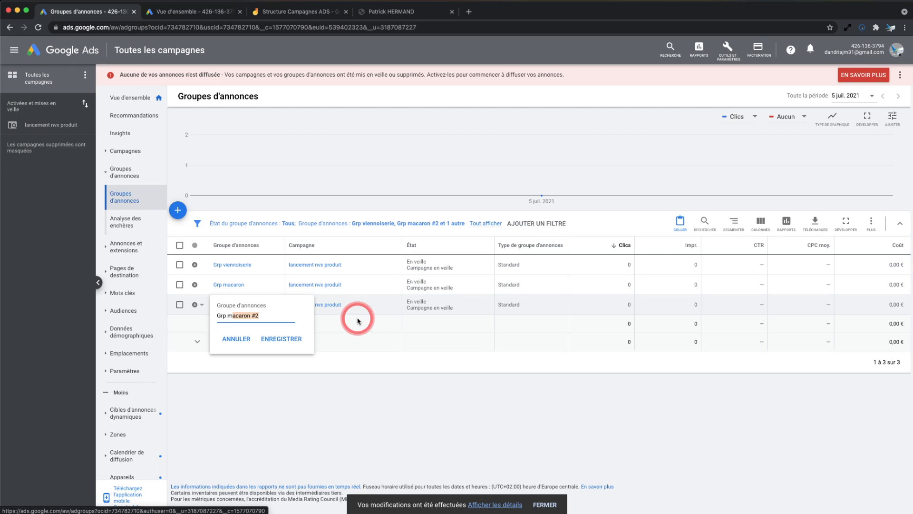
key("BackSpace")
left_click(291, 339)
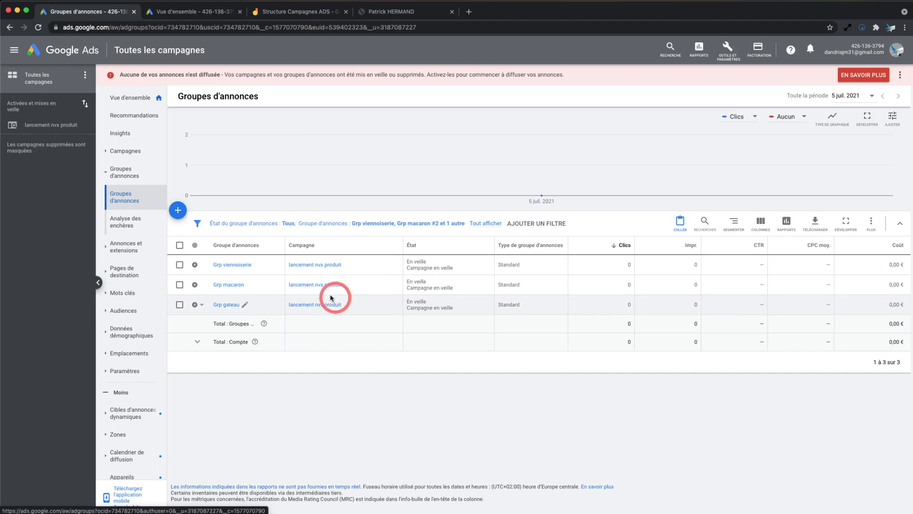
Copy the two chocolate cake ads and the gluten-free cake ad of the removed ad group grp gateau from the ads list.
left_click(142, 251)
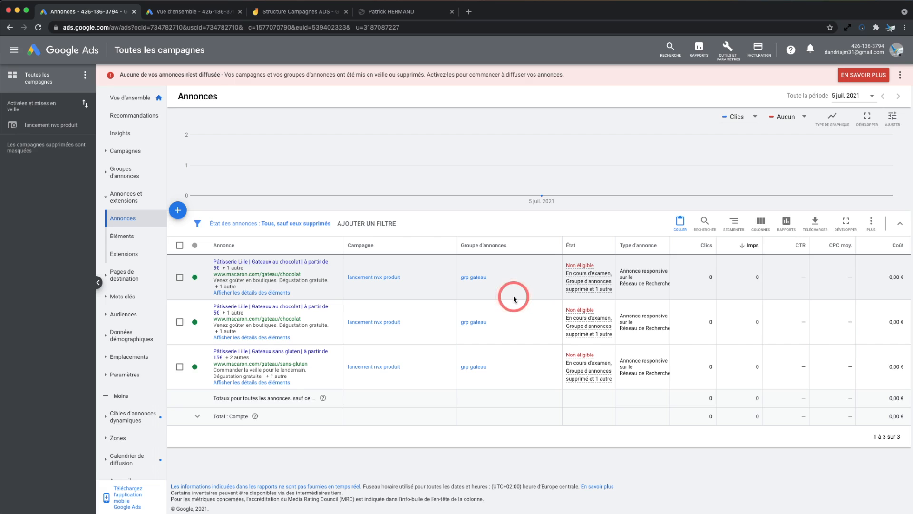
left_click(180, 277)
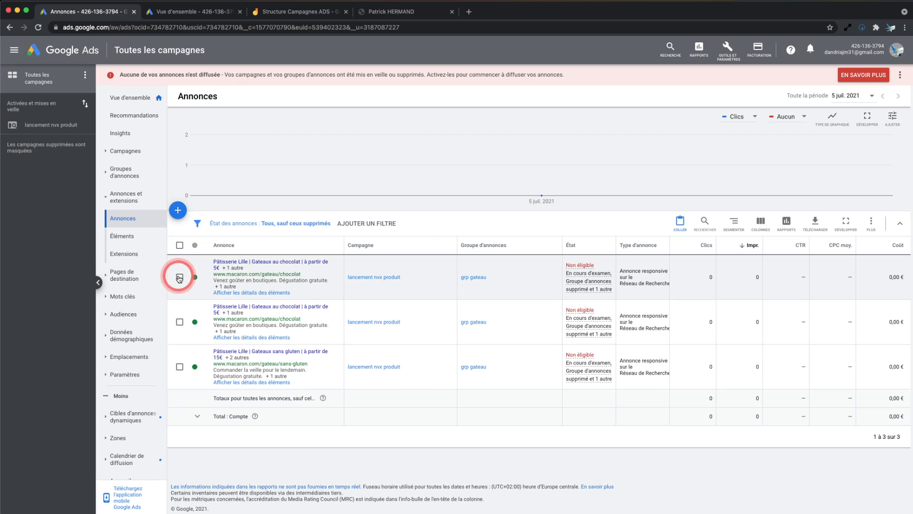
left_click(180, 322)
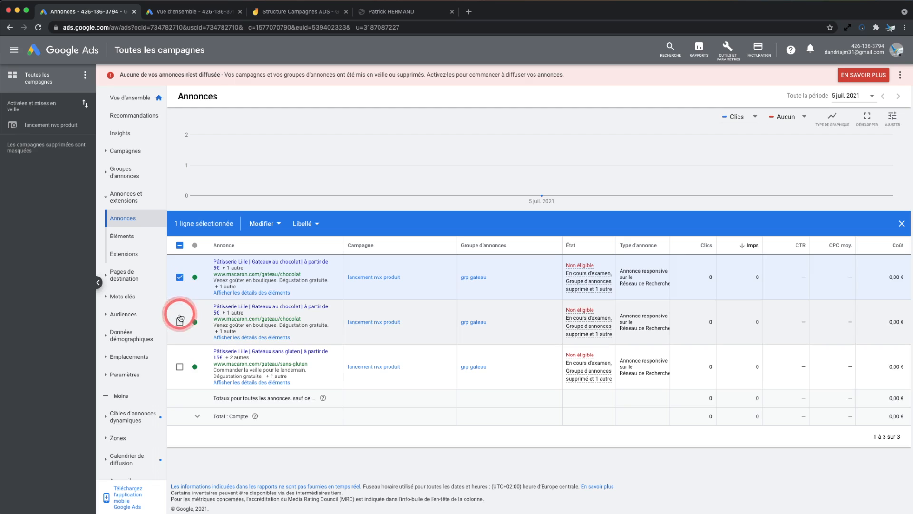
left_click(179, 366)
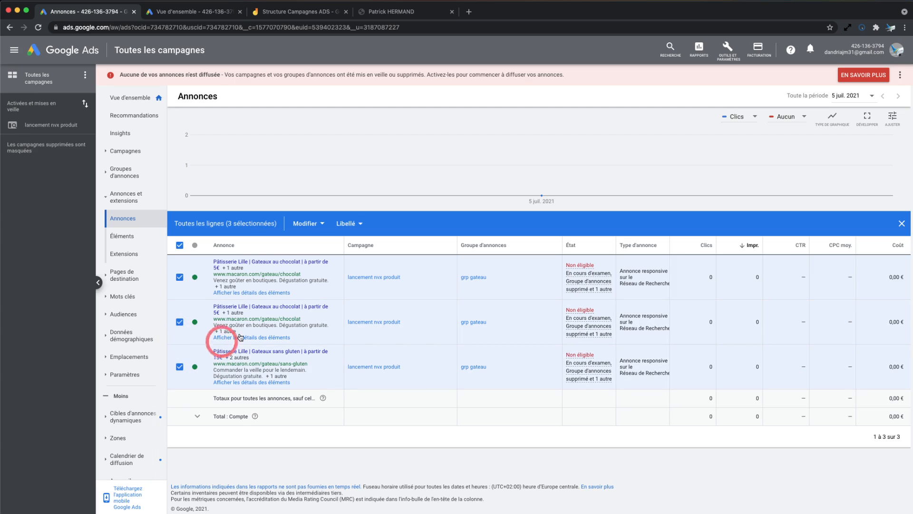
left_click(304, 223)
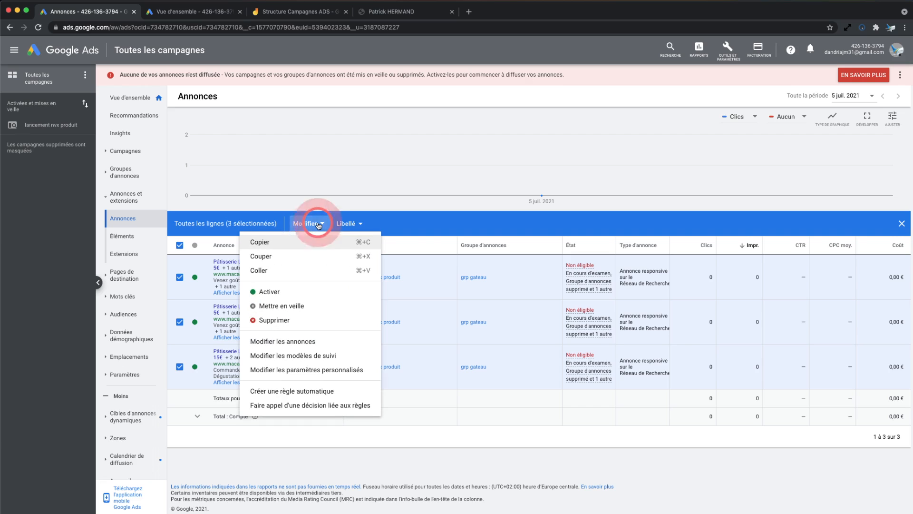
left_click(289, 248)
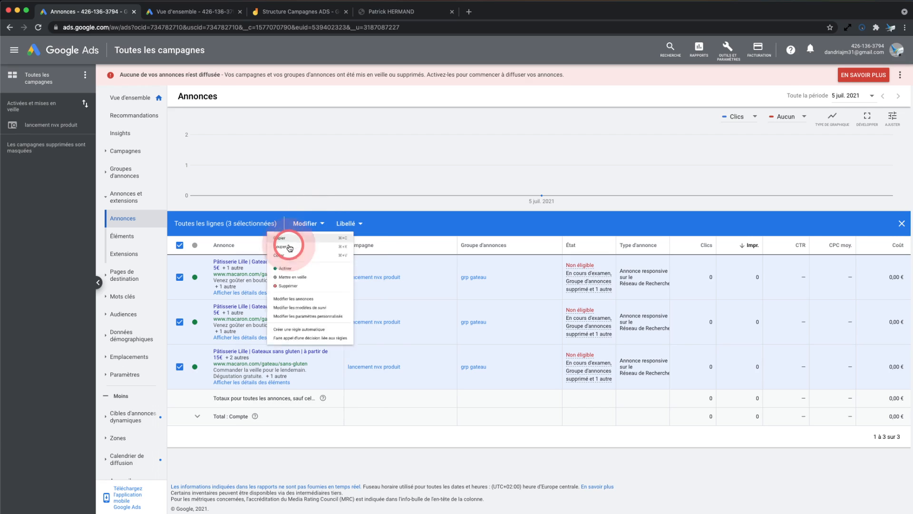
Paste the copied ads into Grp gateau, Grp macaron and Grp viennoiserie of lancement nvx produit, allowing duplicates where the ad already exists.
left_click(306, 225)
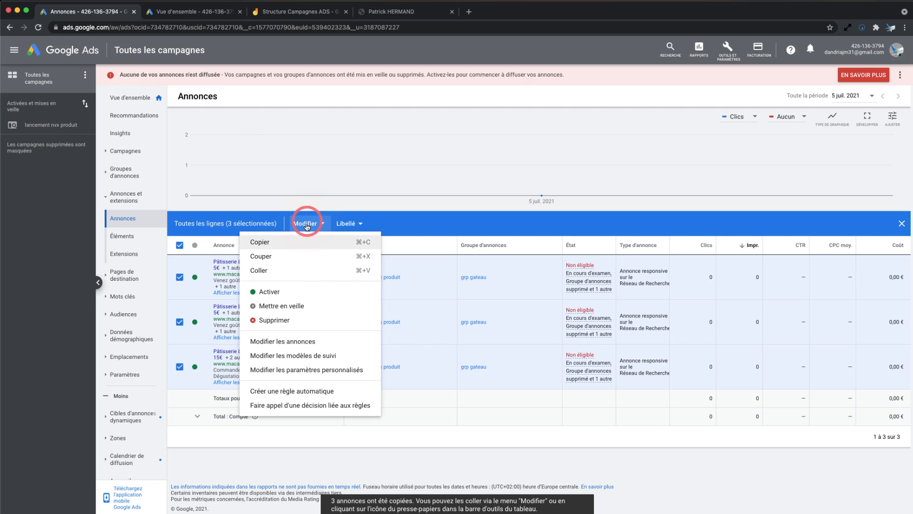
left_click(288, 270)
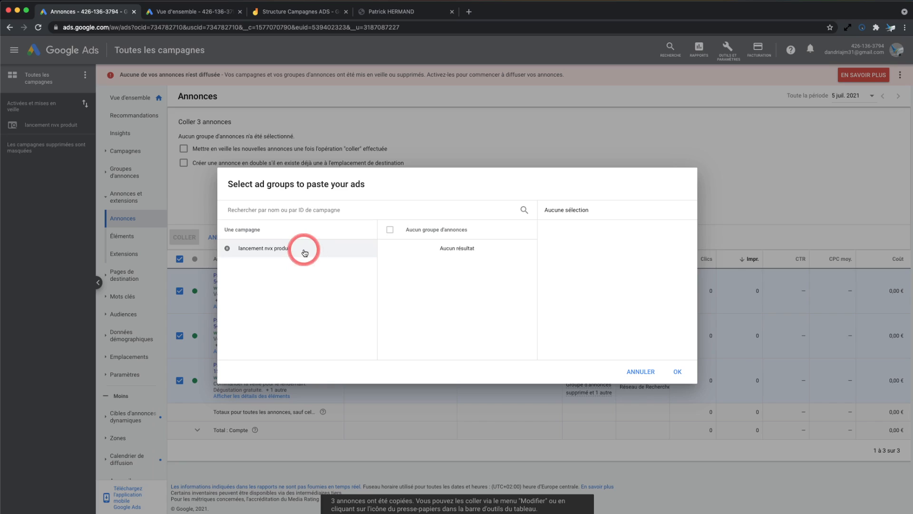
left_click(305, 253)
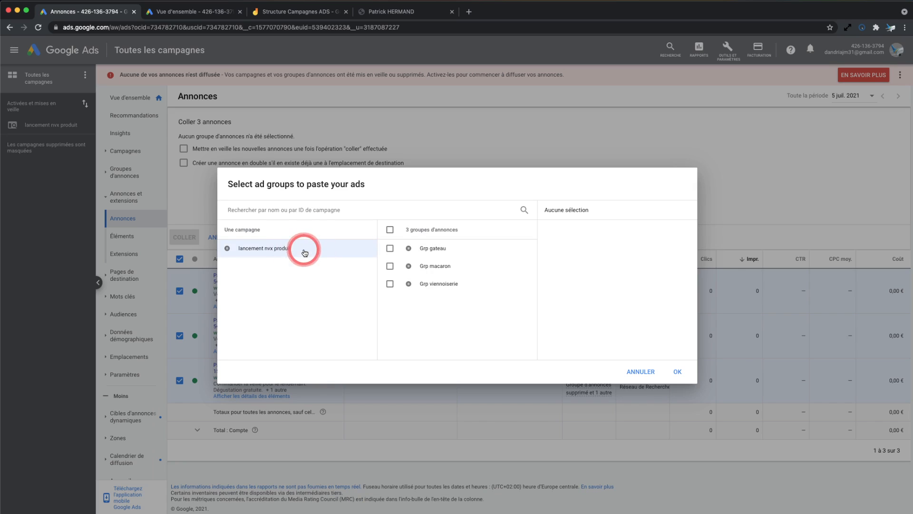
left_click(391, 249)
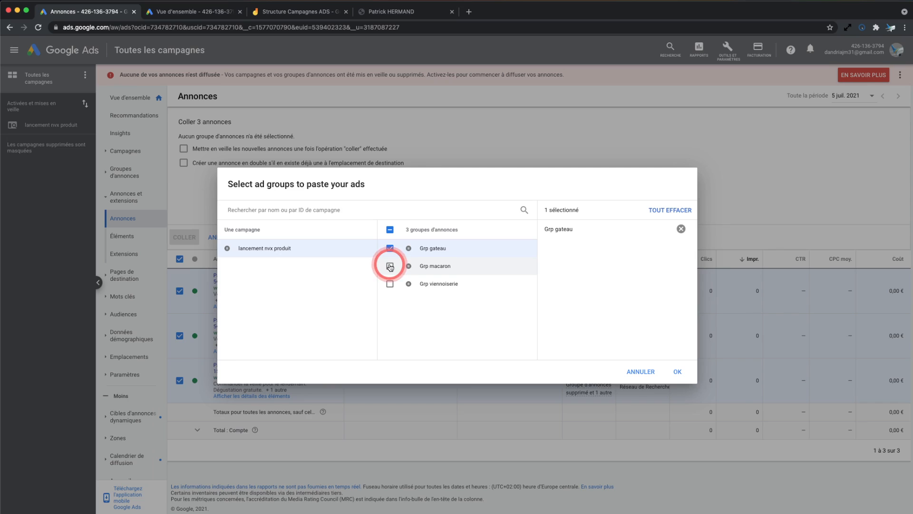
left_click(390, 267)
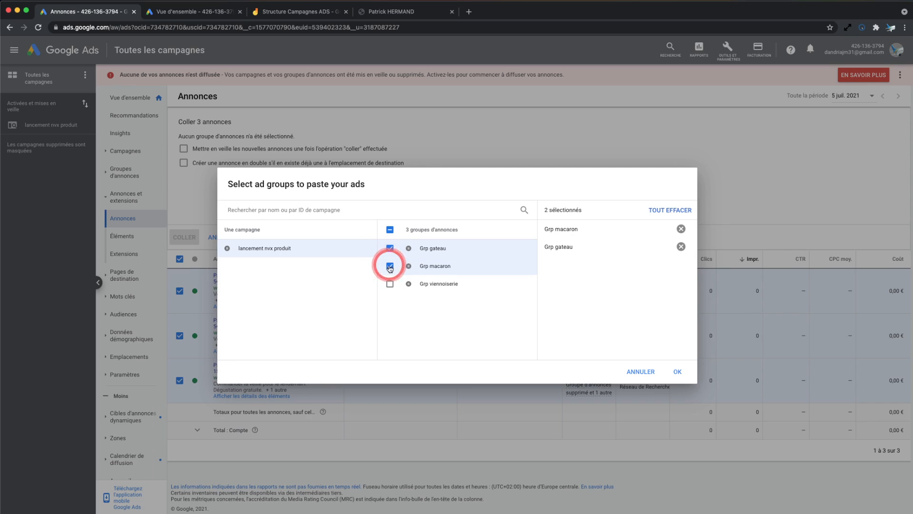
left_click(390, 284)
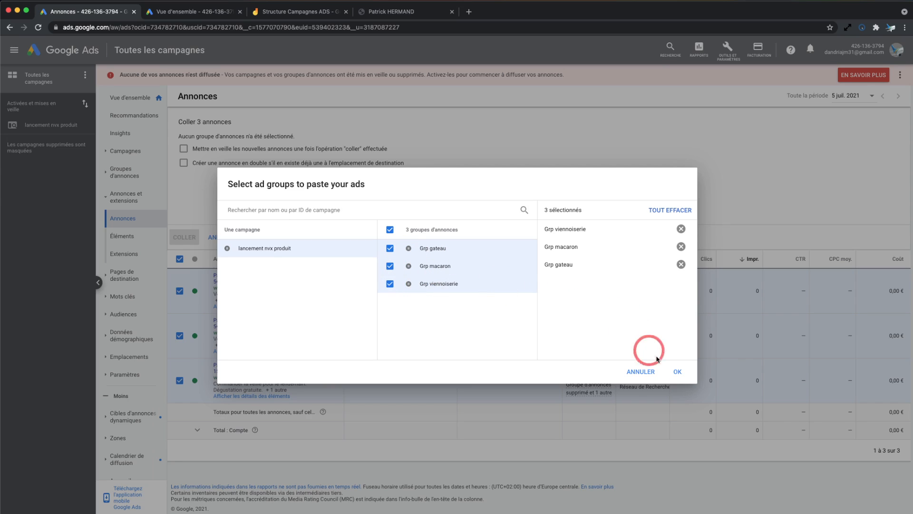
left_click(676, 372)
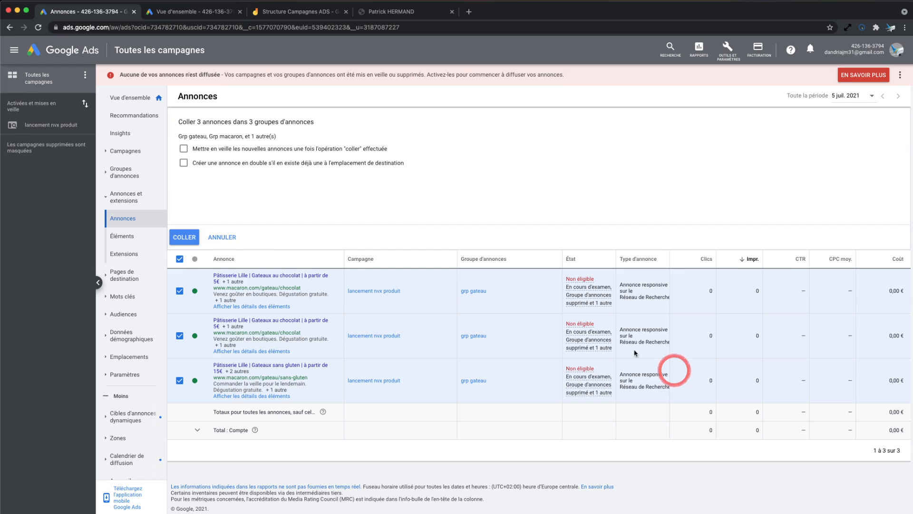
left_click(183, 163)
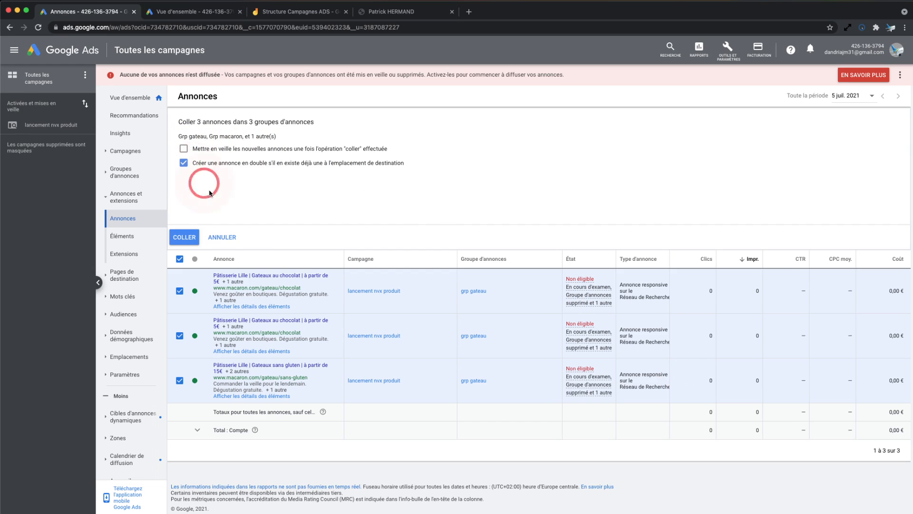
left_click(187, 237)
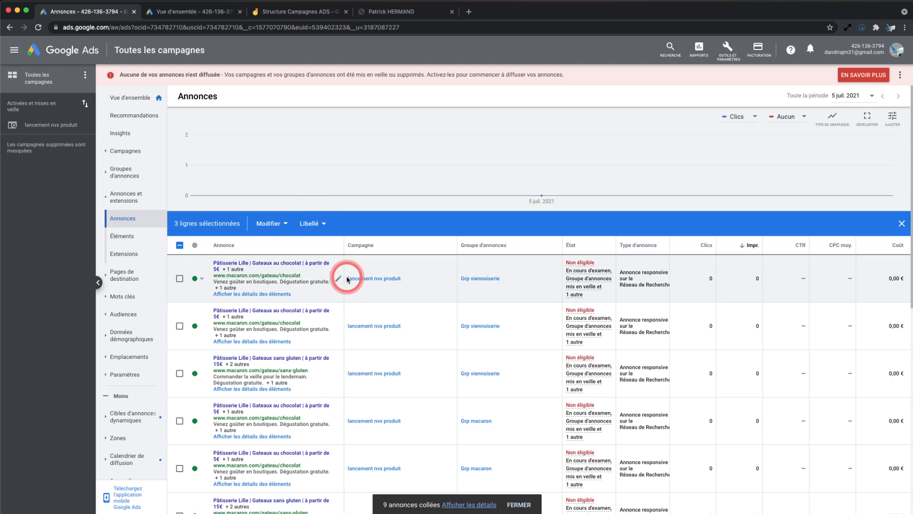
Examine the pasted ads and the ad group each one belongs to in the ads list.
scroll(352, 278, "down", 2)
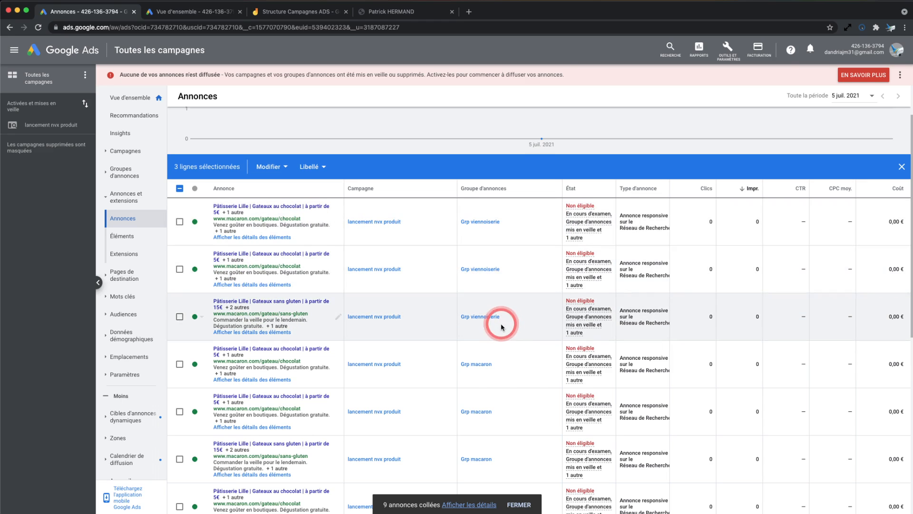
scroll(499, 319, "down", 2)
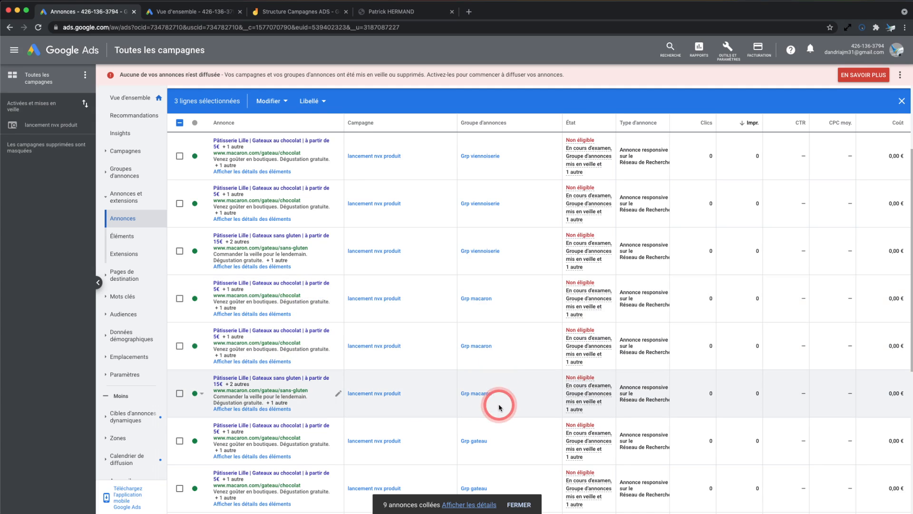
scroll(495, 402, "down", 5)
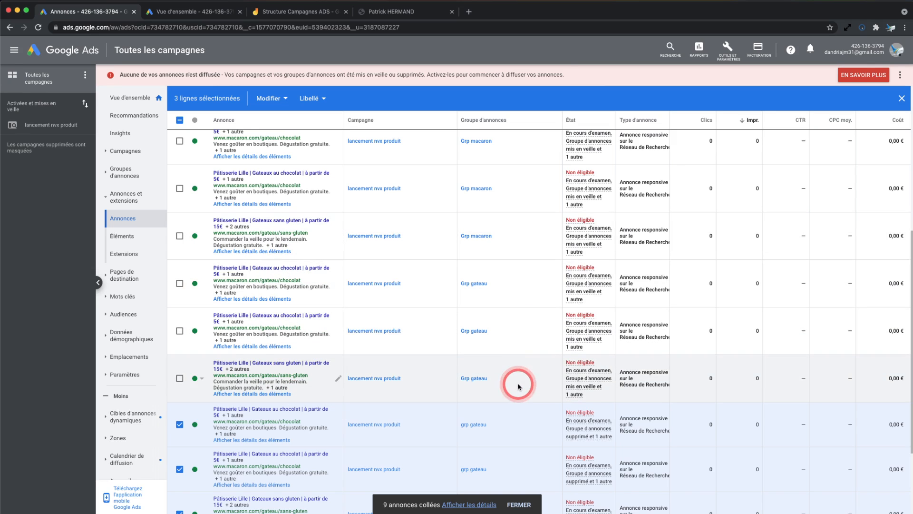
scroll(519, 381, "down", 3)
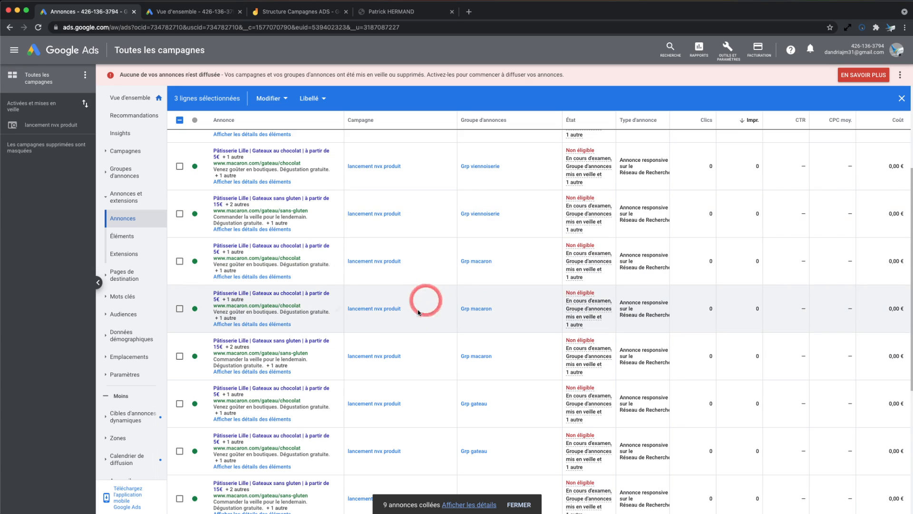
scroll(323, 395, "down", 1)
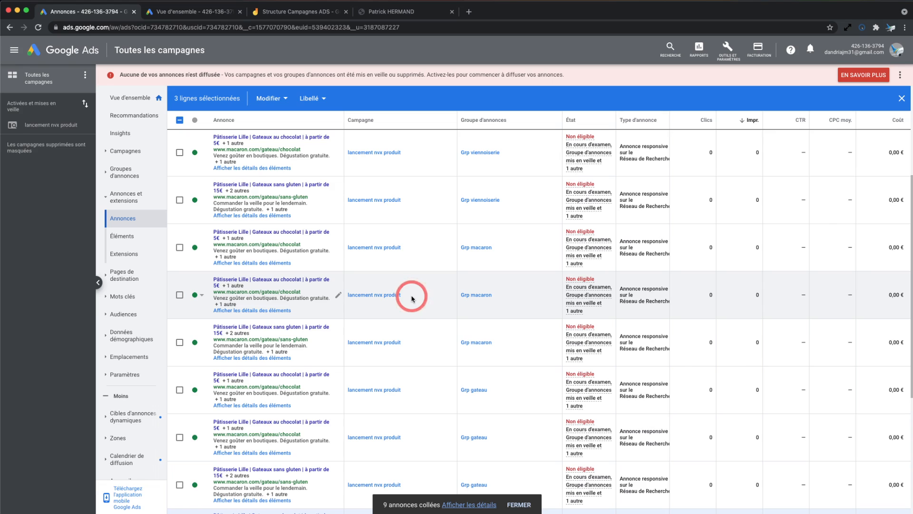
Activate the paused lancement nvx produit campaign in the campaign list.
left_click(132, 160)
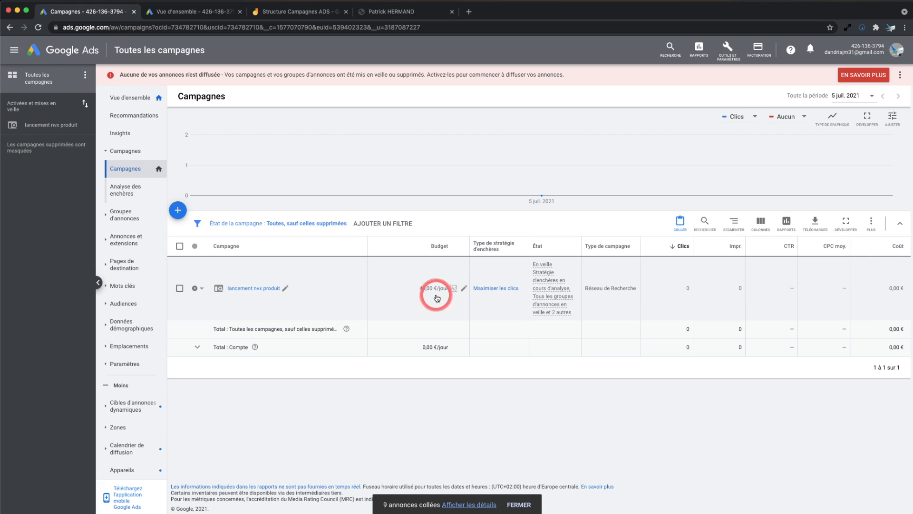
left_click(197, 289)
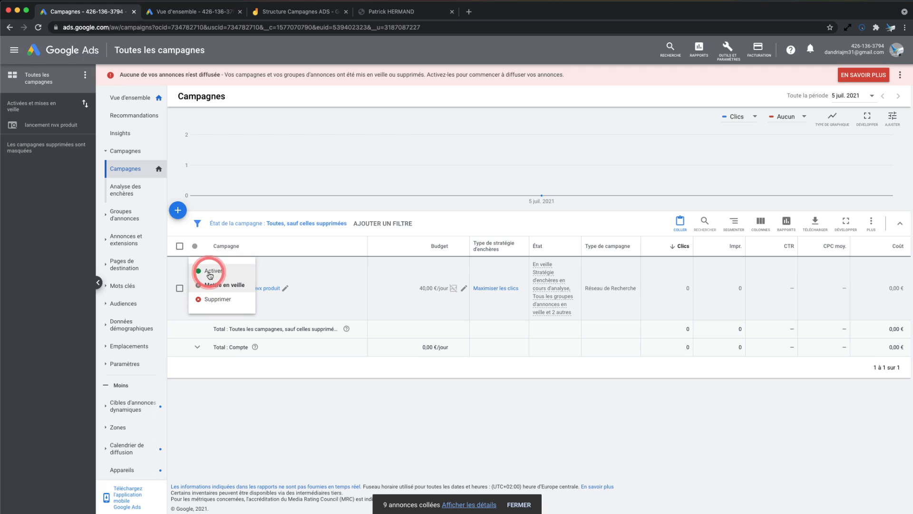
left_click(210, 272)
left_click(323, 288)
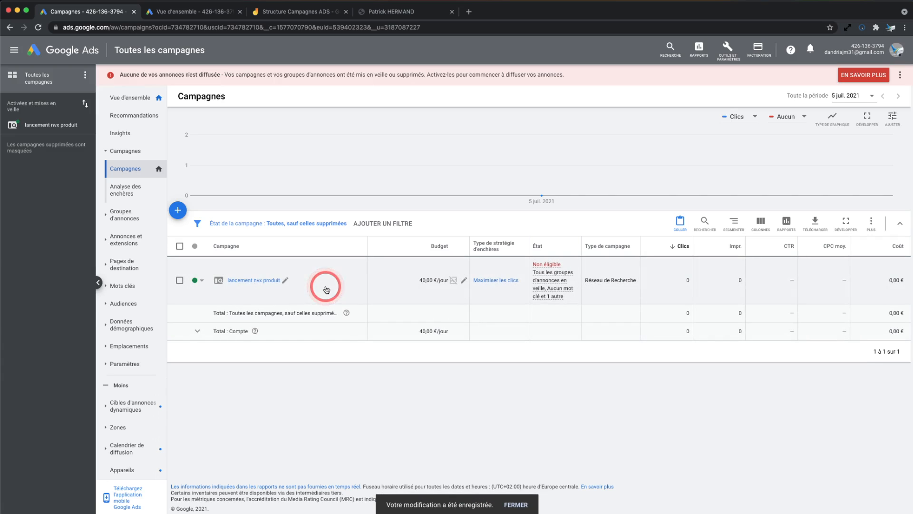